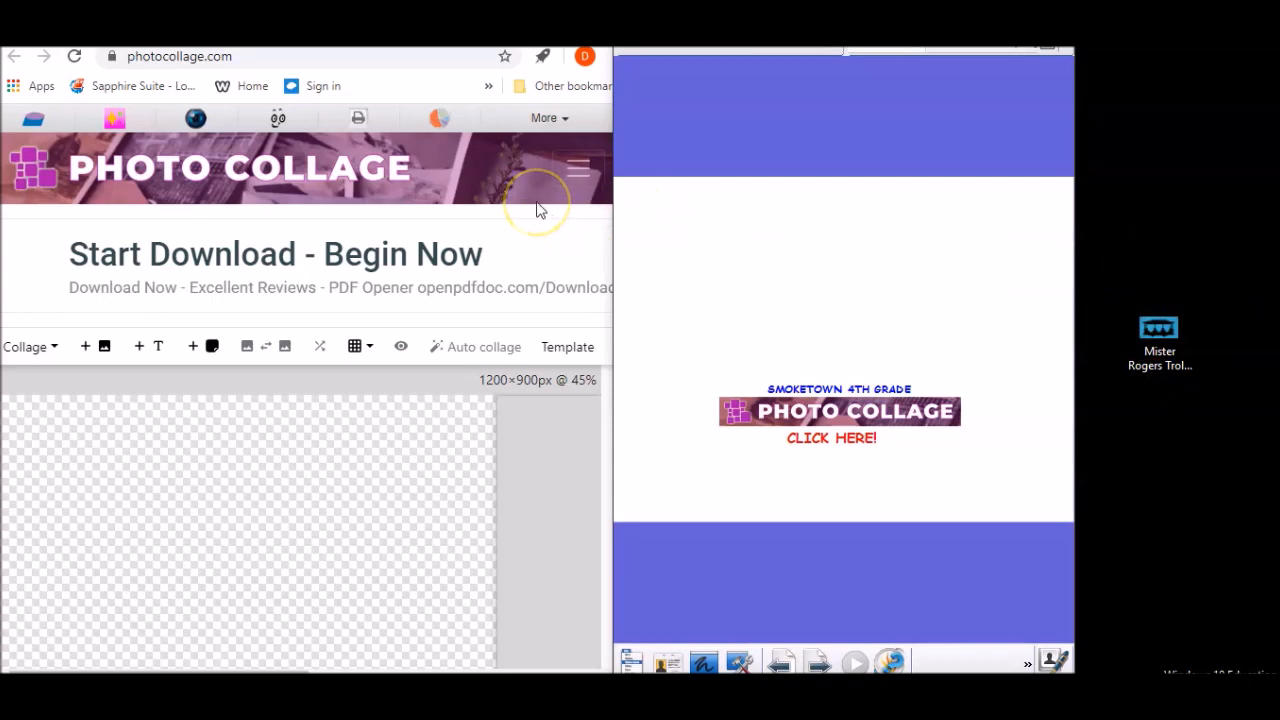
# Search Google Images for "mister rogers" in a new browser tab and save the large red-sweater photo to the desktop as "Mister Rogers pic 1".
pyautogui.click(345, 32)
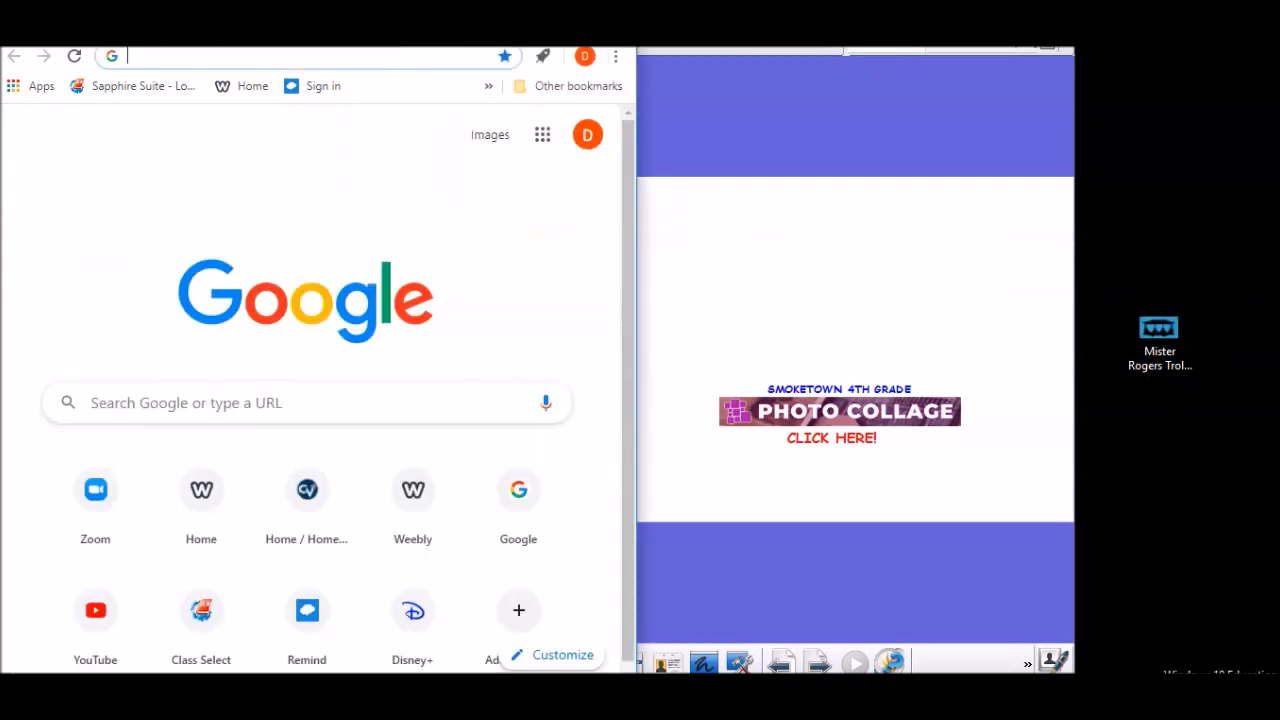
pyautogui.click(490, 136)
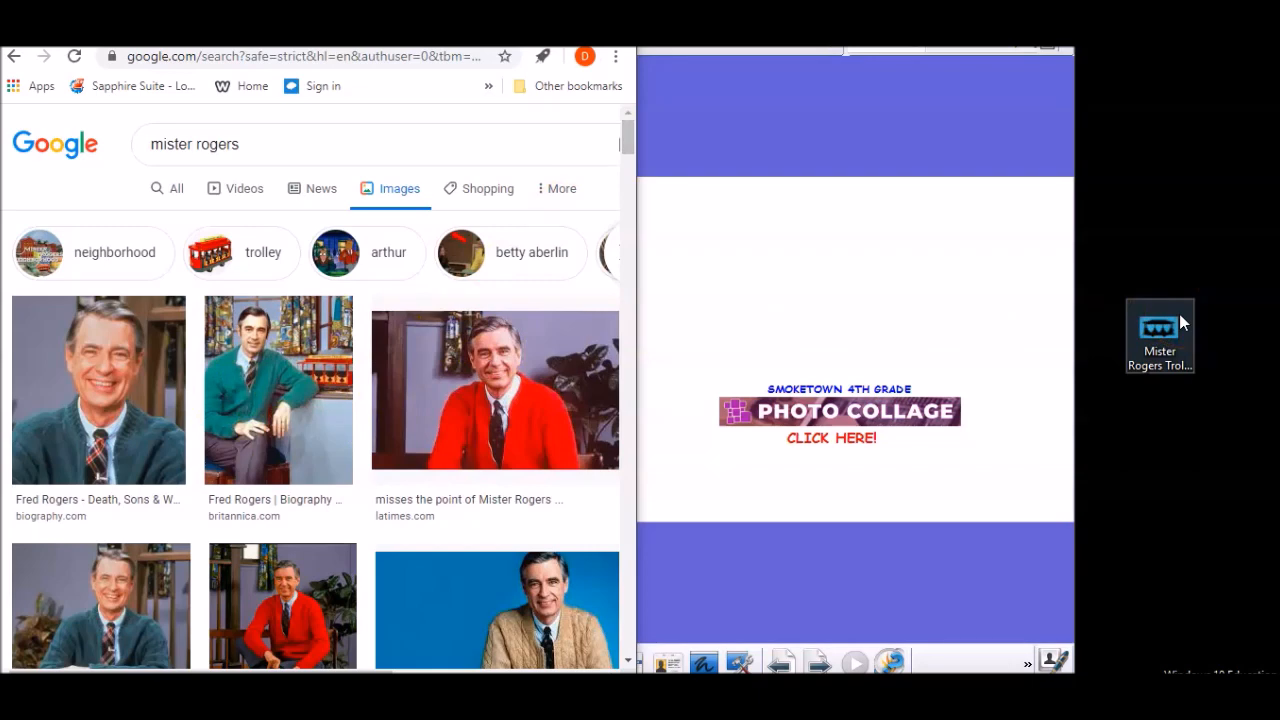
pyautogui.click(465, 410)
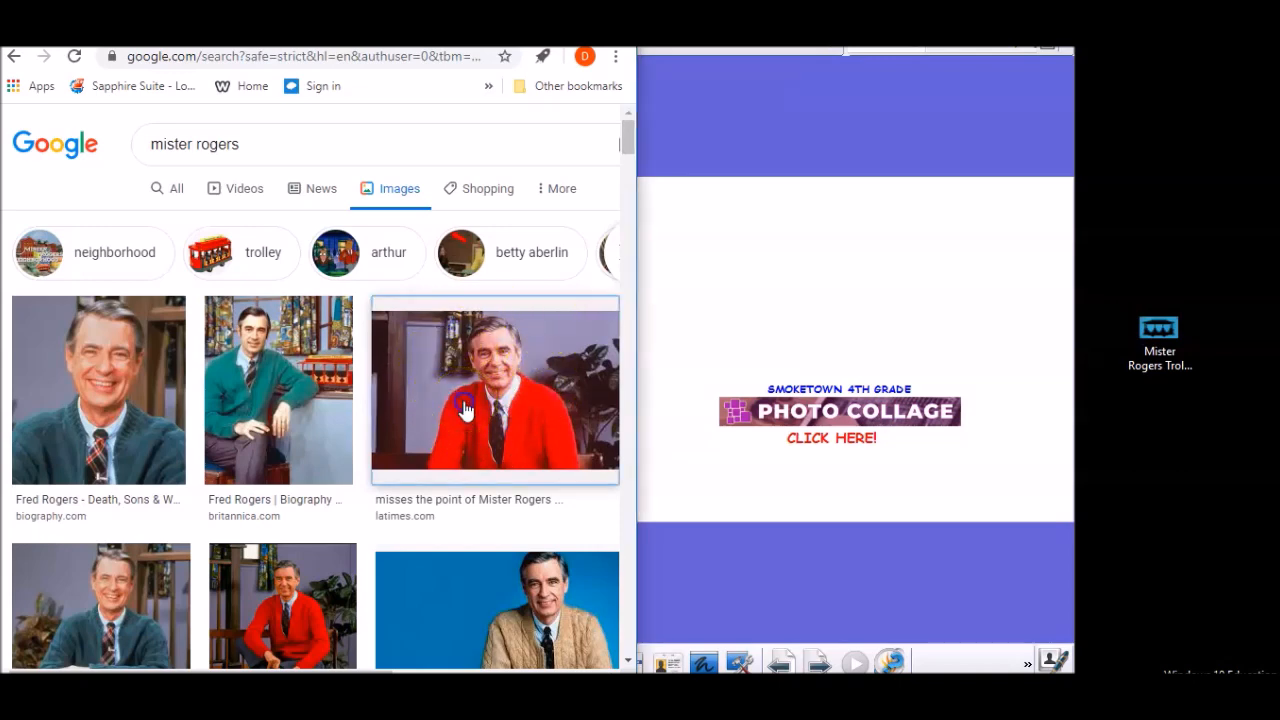
pyautogui.moveTo(465, 410); pyautogui.dragTo(1158, 450)
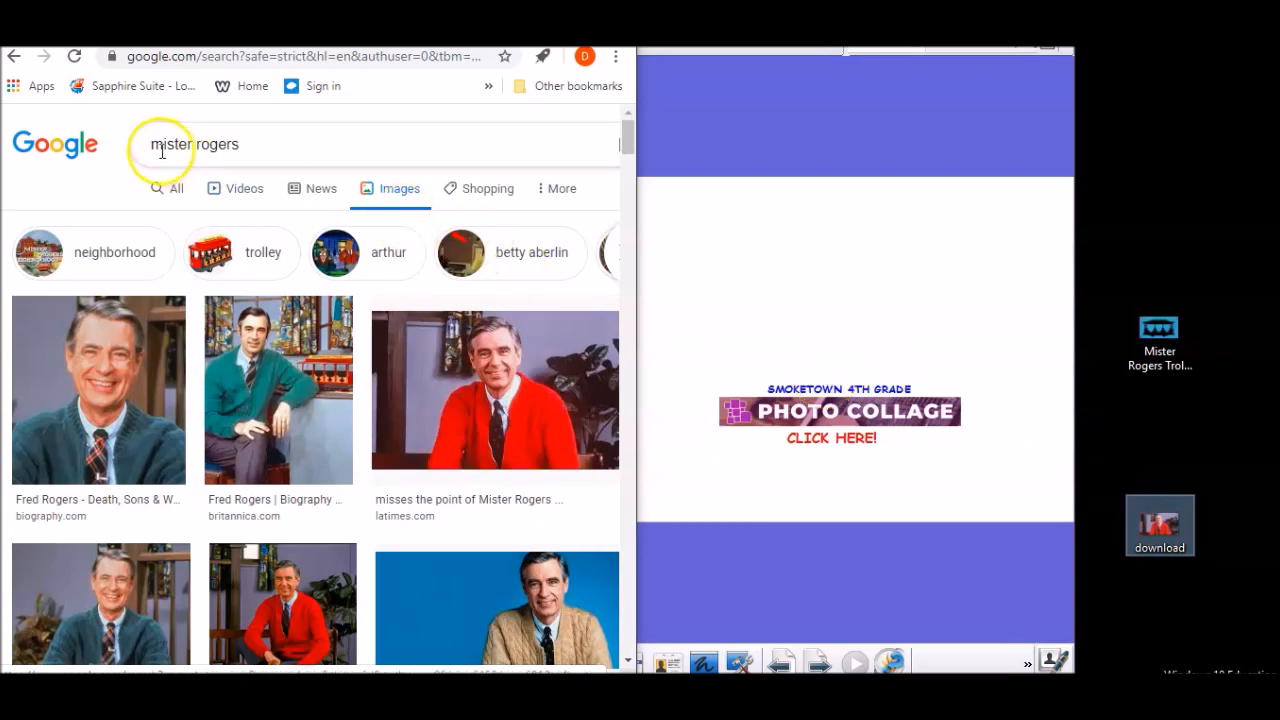
pyautogui.click(112, 202)
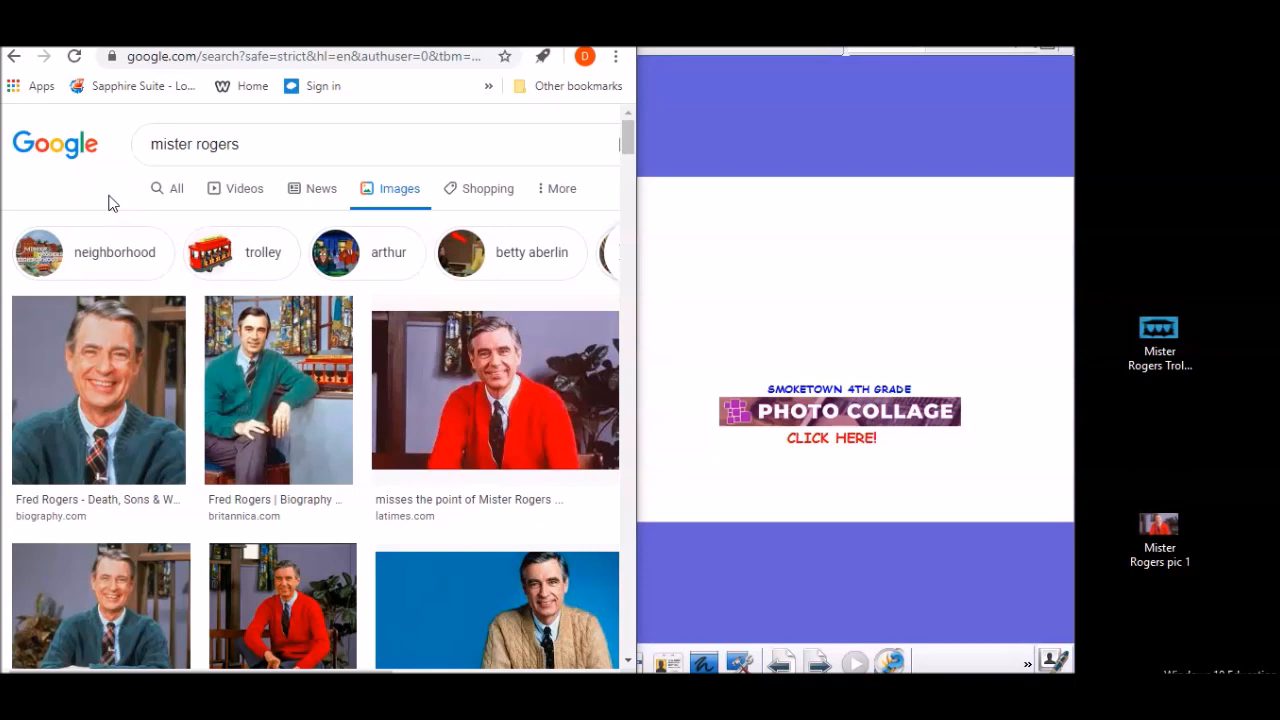
# Save the first image result, the portrait with the plaid tie, to the desktop and rename it "Mr Rogers pic 2".
pyautogui.moveTo(87, 386); pyautogui.dragTo(1170, 165)
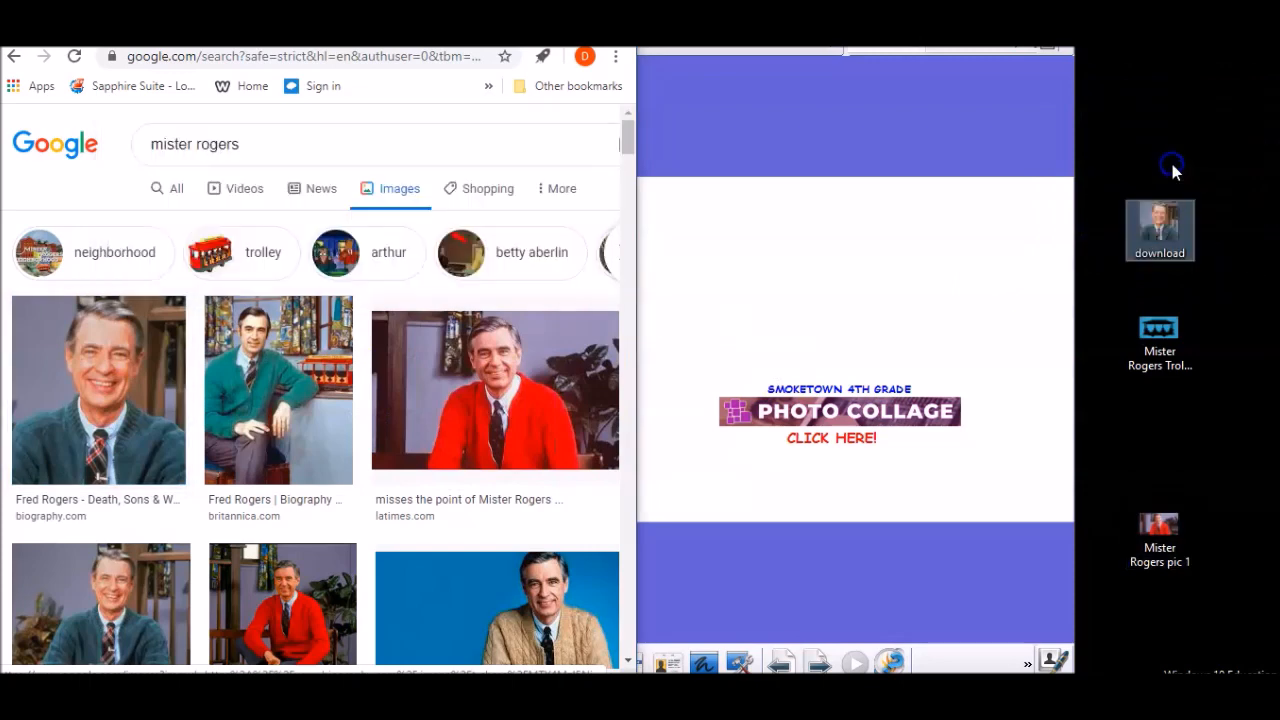
pyautogui.click(1160, 252)
pyautogui.click(1160, 255)
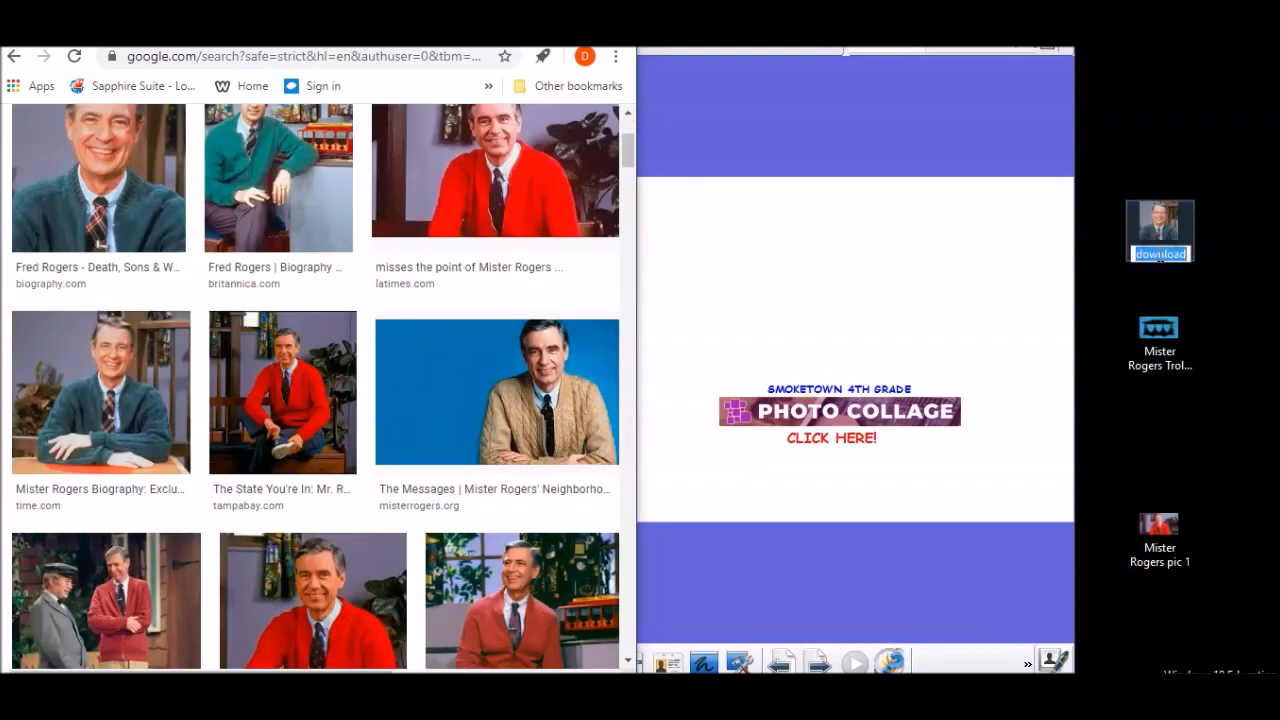
pyautogui.write('Mr Rogers')
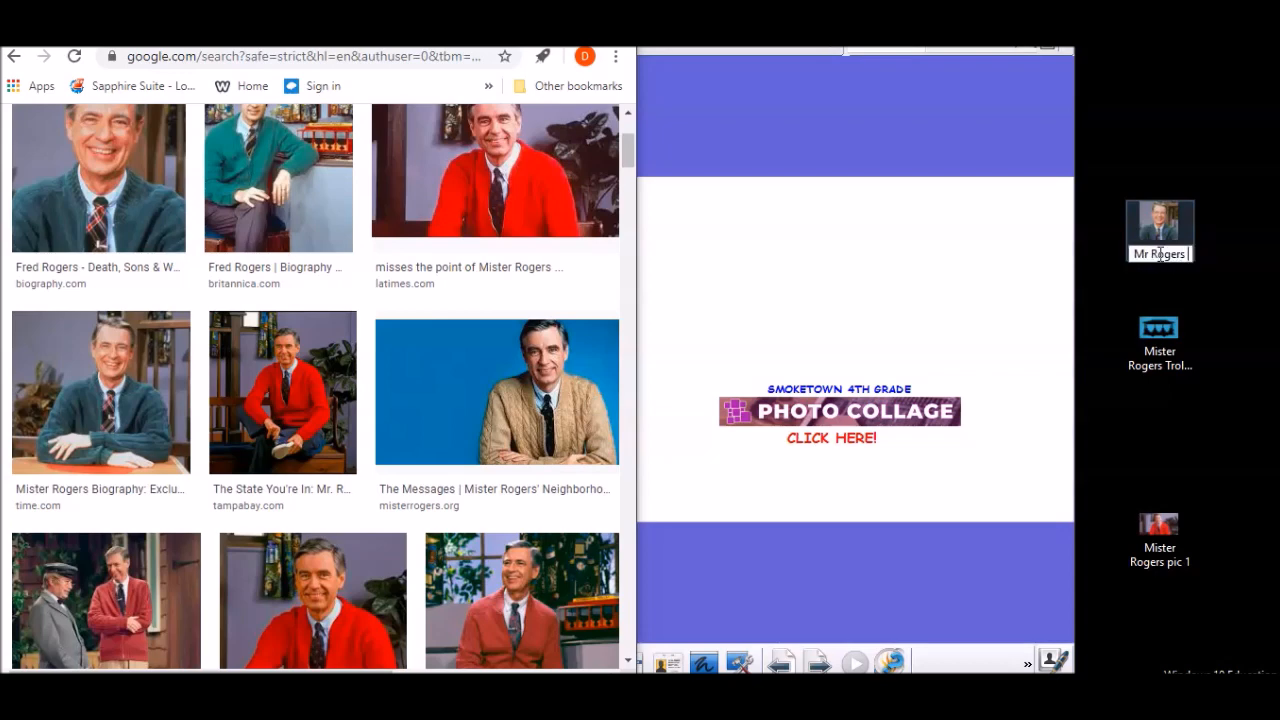
pyautogui.write(' pic 2')
pyautogui.click(1262, 330)
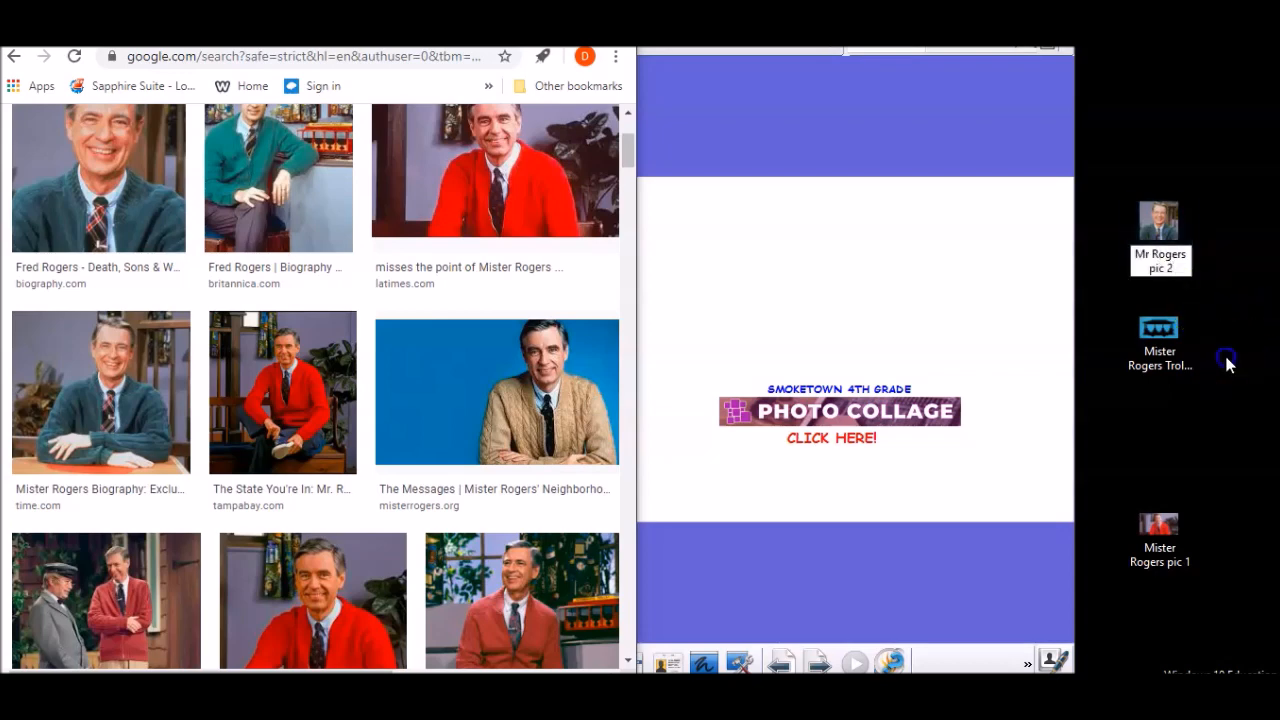
pyautogui.click(1200, 425)
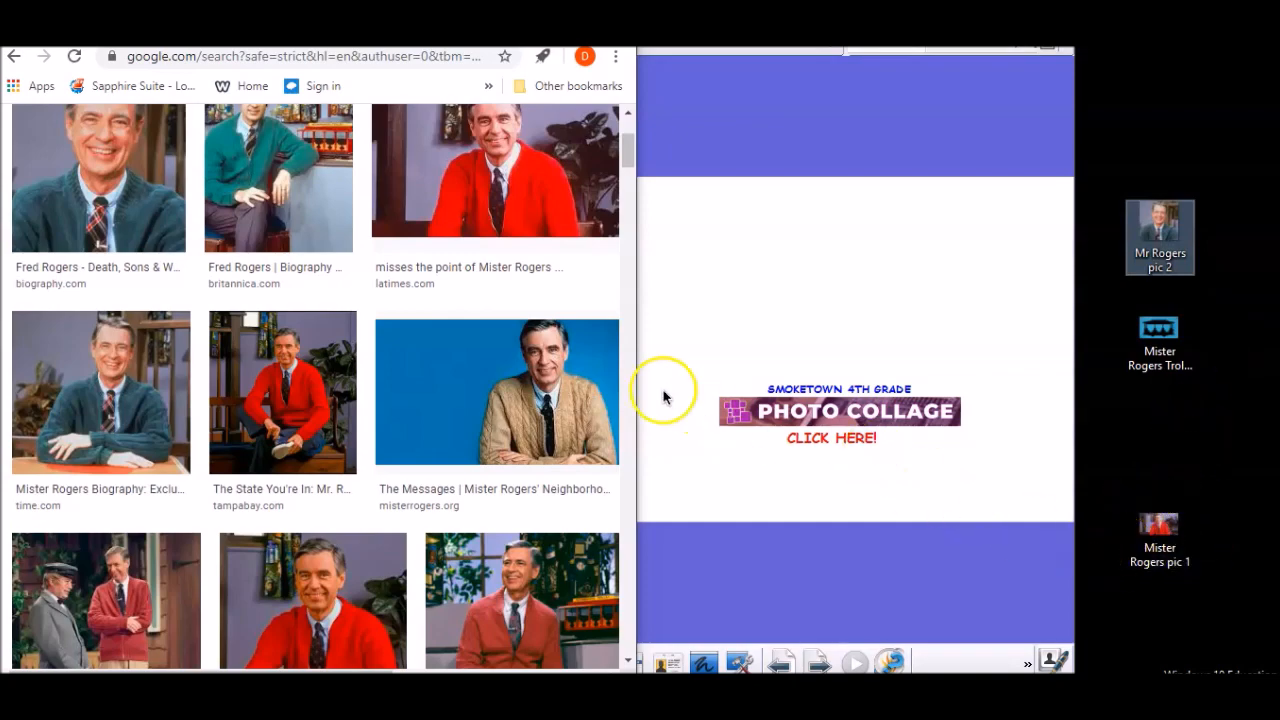
# Save the photo of Mister Rogers holding the king puppet to the desktop and rename it "with King Friday".
pyautogui.moveTo(629, 143); pyautogui.dragTo(624, 187)
pyautogui.moveTo(290, 400); pyautogui.dragTo(1157, 425)
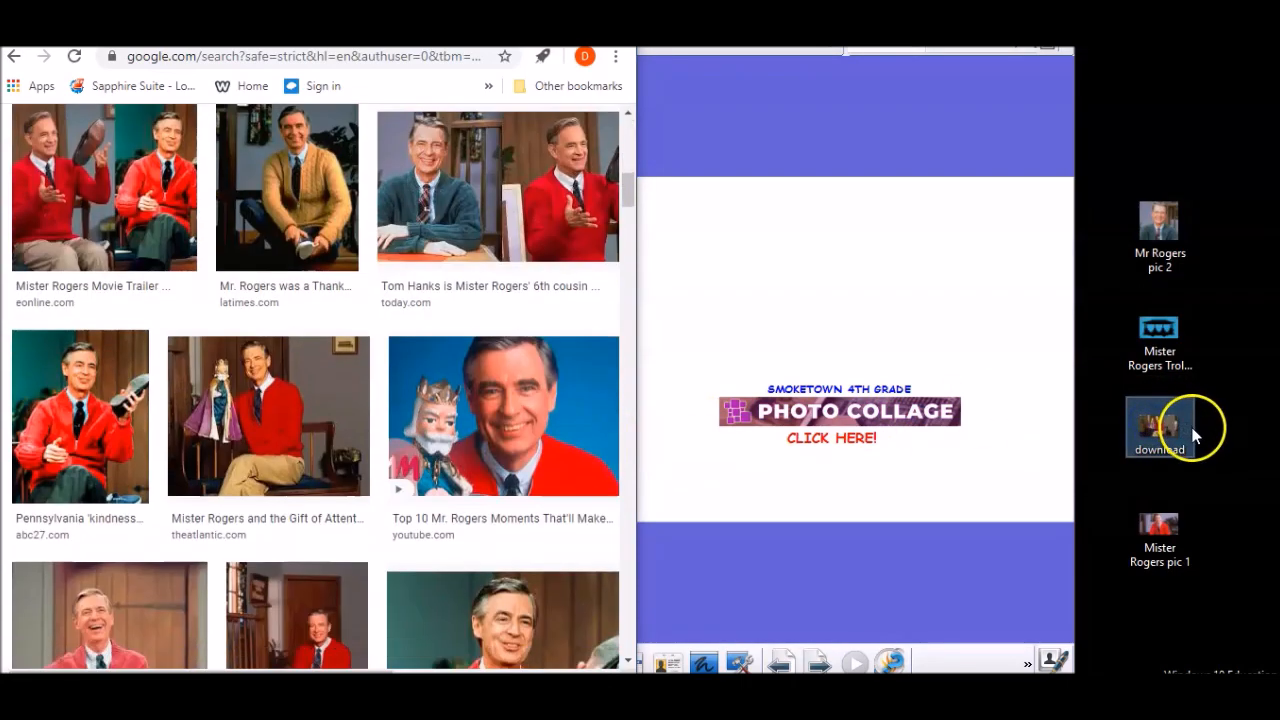
pyautogui.click(1159, 451)
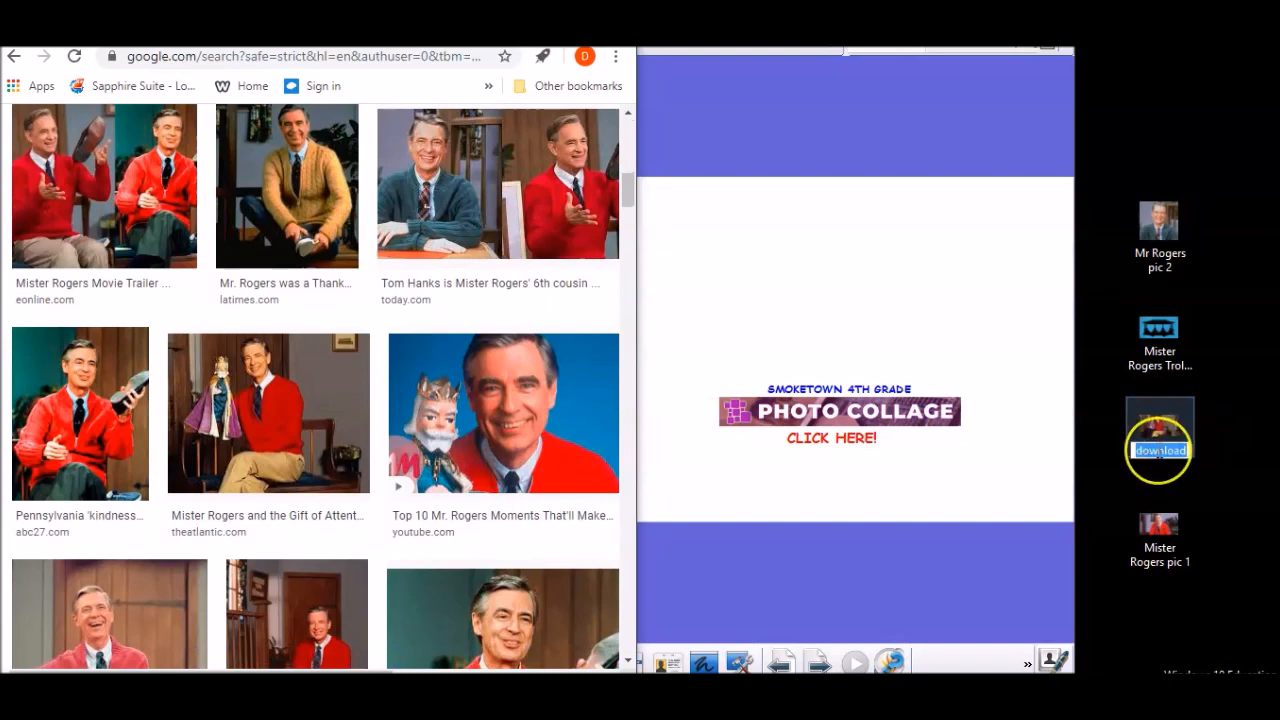
pyautogui.write('with Ki')
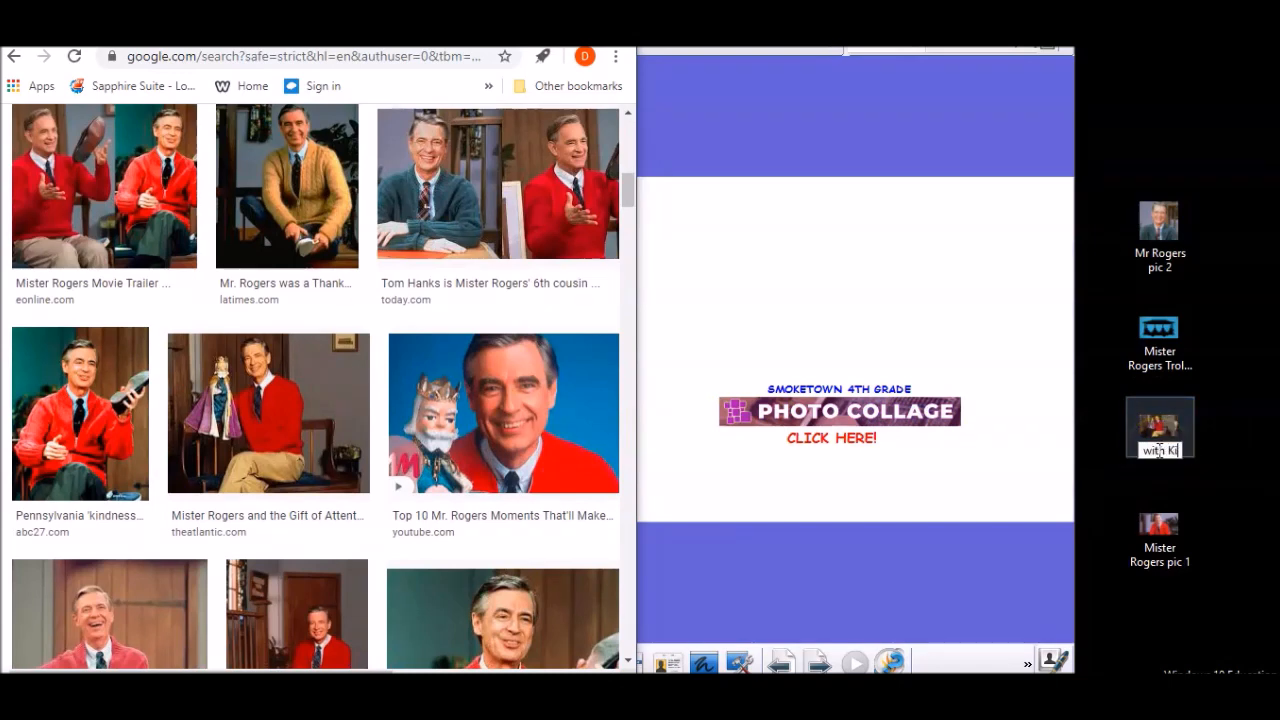
pyautogui.write('ng Friday')
pyautogui.click(1257, 429)
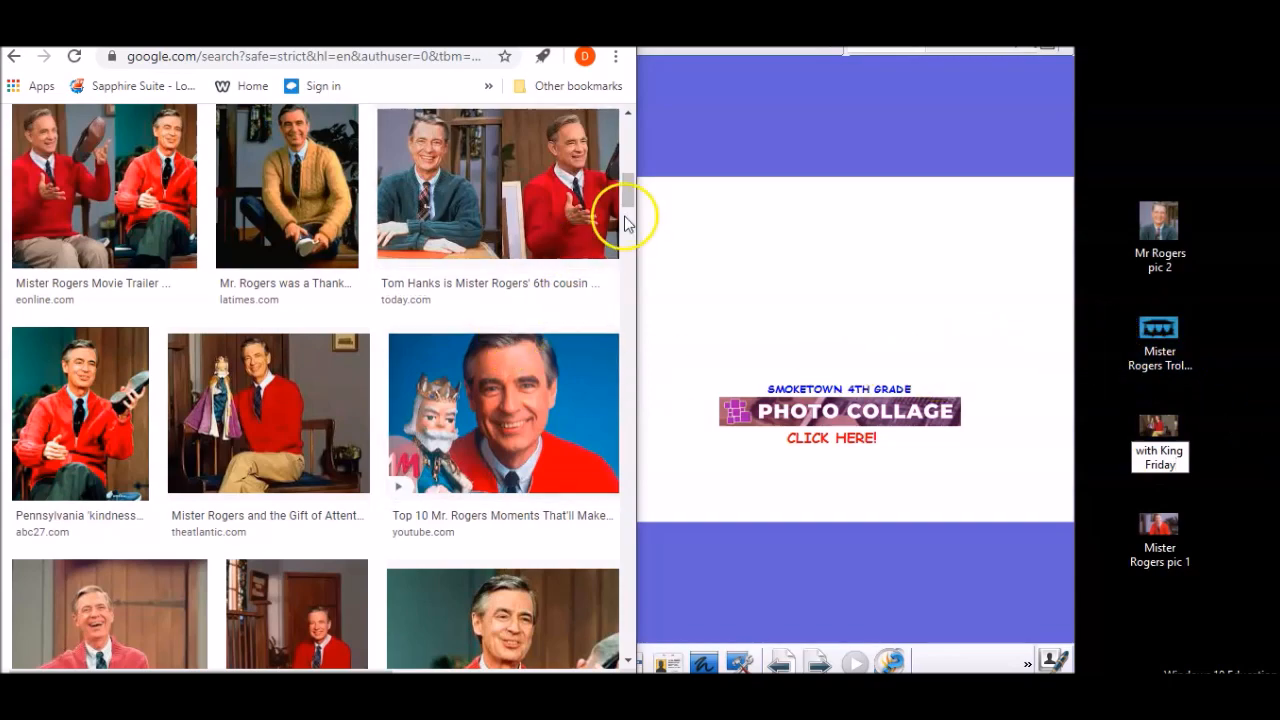
# Save the green-cardigan photo with the red trolley to the desktop and rename it "rogers and trolly".
pyautogui.moveTo(629, 200); pyautogui.dragTo(623, 238)
pyautogui.click(503, 227)
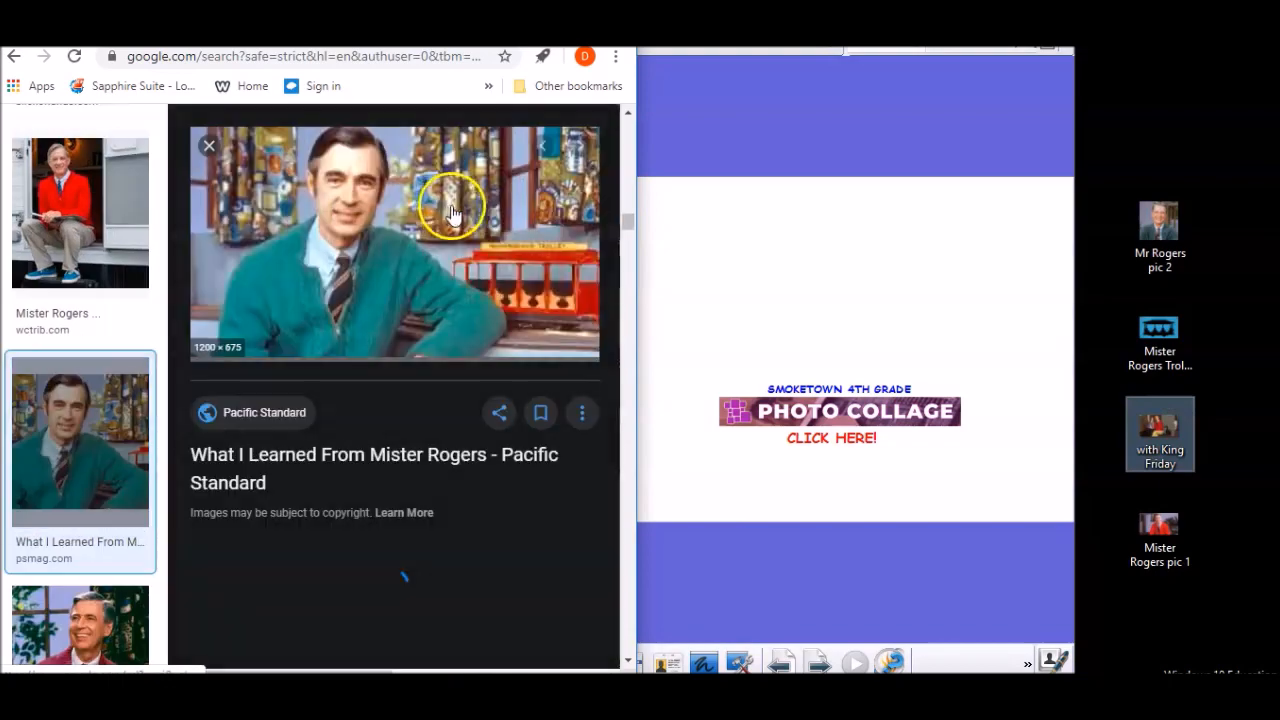
pyautogui.moveTo(343, 243); pyautogui.dragTo(1135, 134)
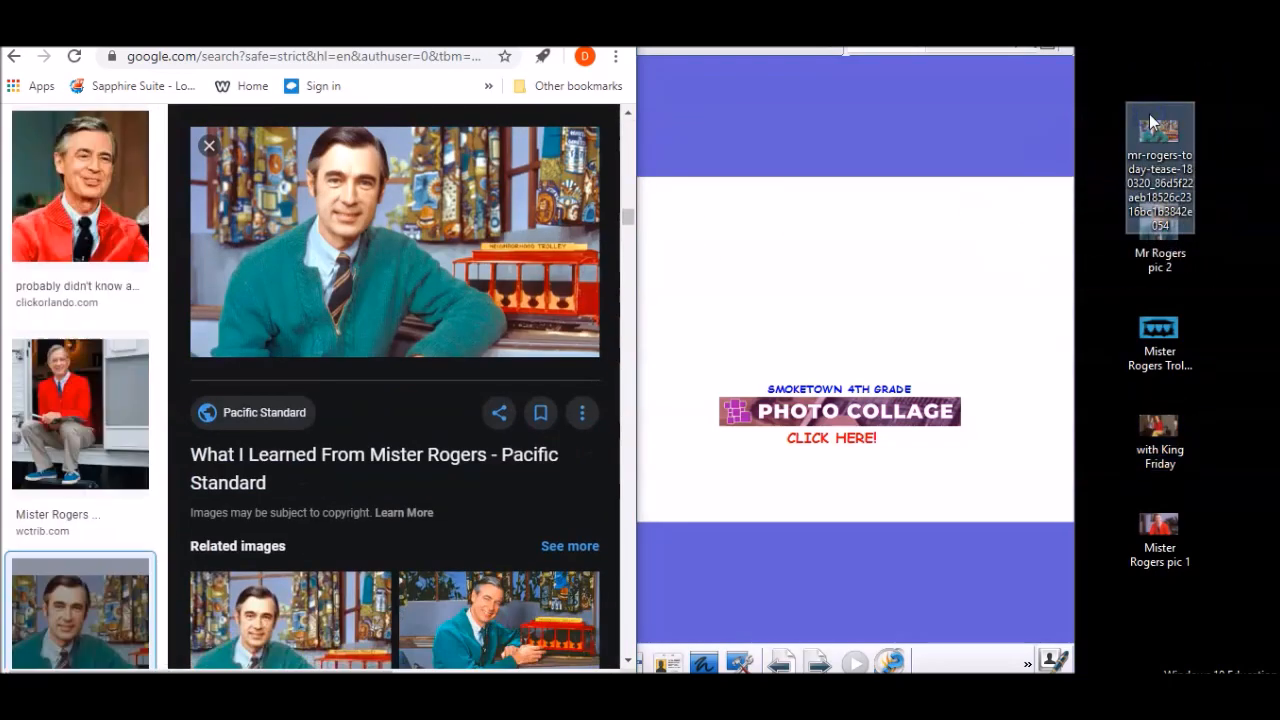
pyautogui.click(1168, 204)
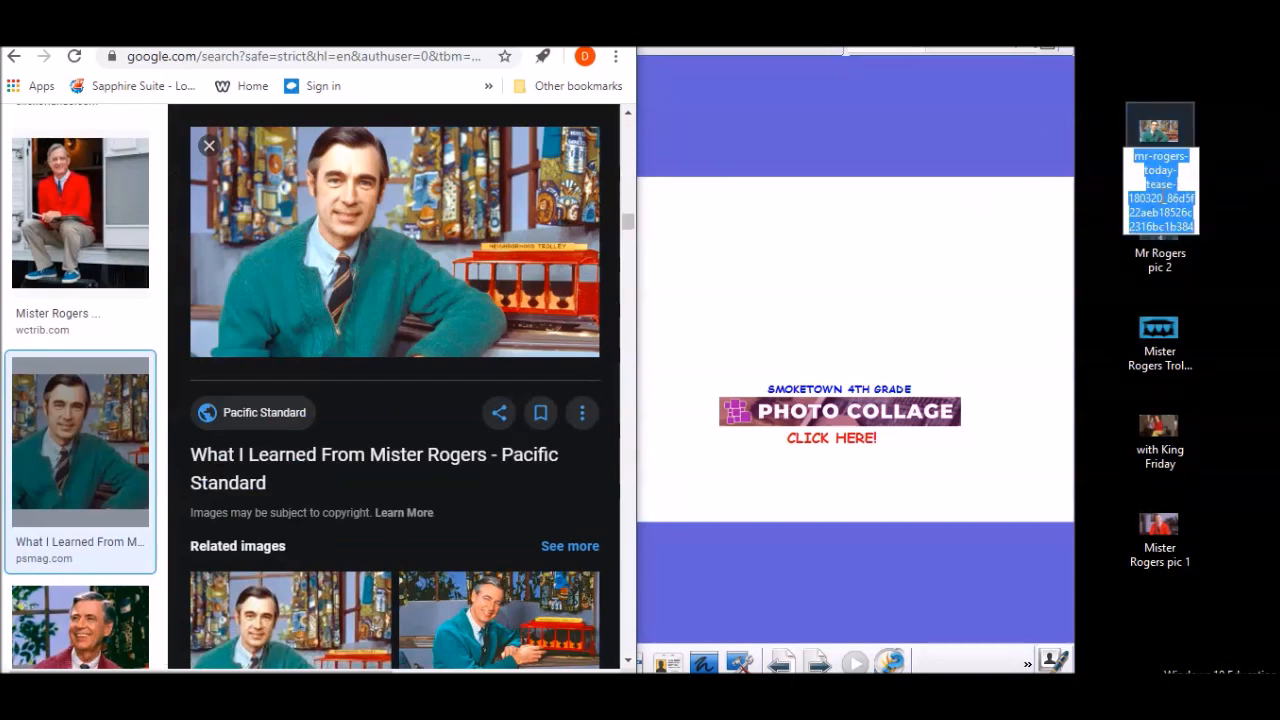
pyautogui.write('rogers an')
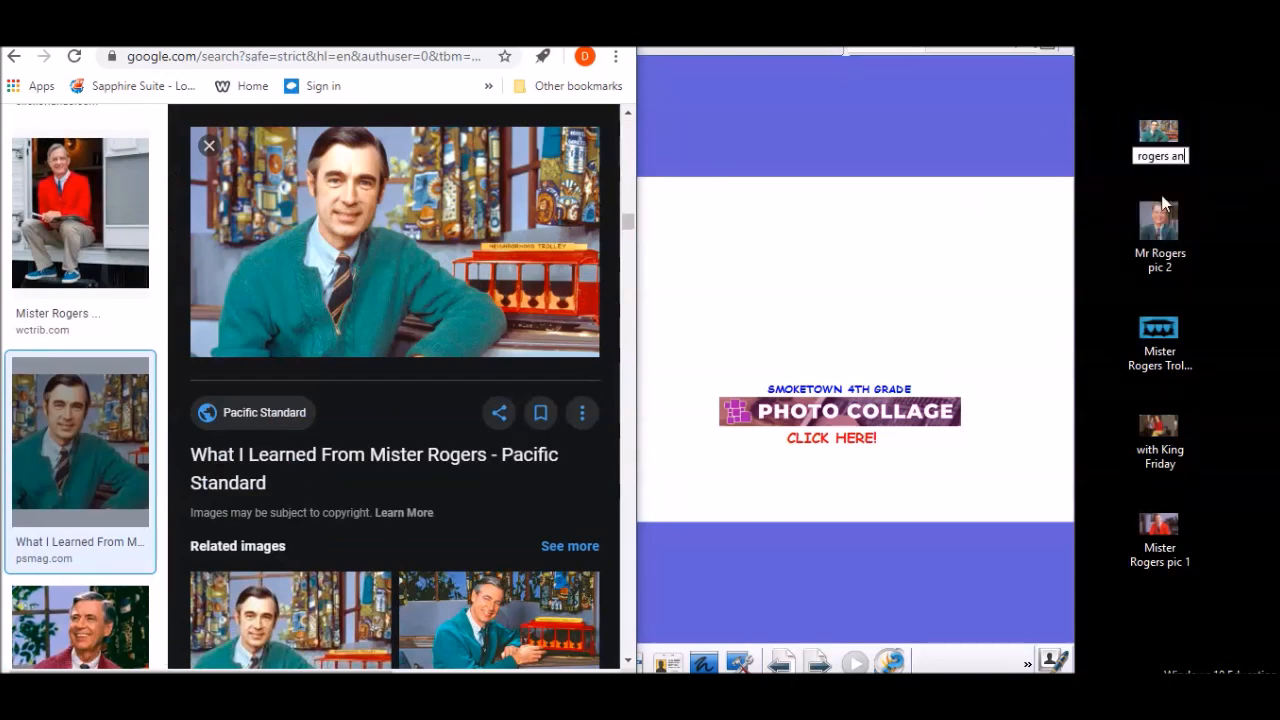
pyautogui.write('d trolly')
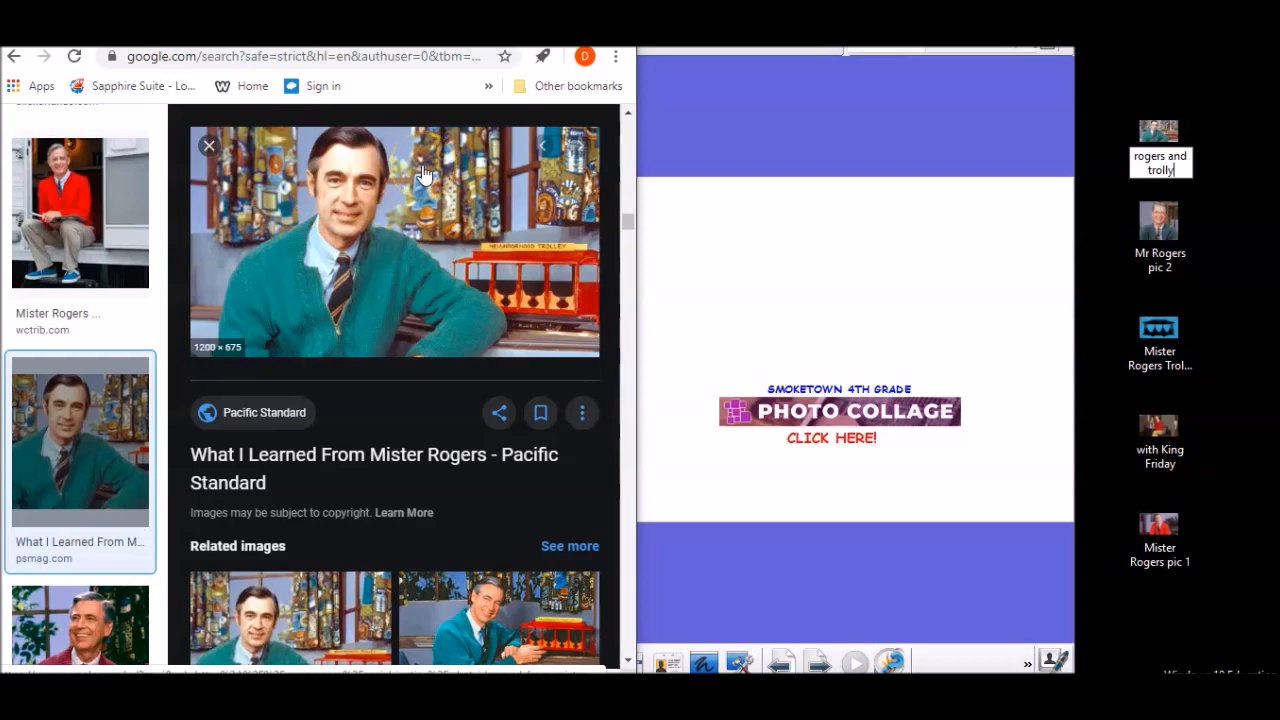
# Add all five desktop pictures to the Photo Collage canvas, moving the blue trolley silhouette toward the canvas's lower-right corner.
pyautogui.click(345, 32)
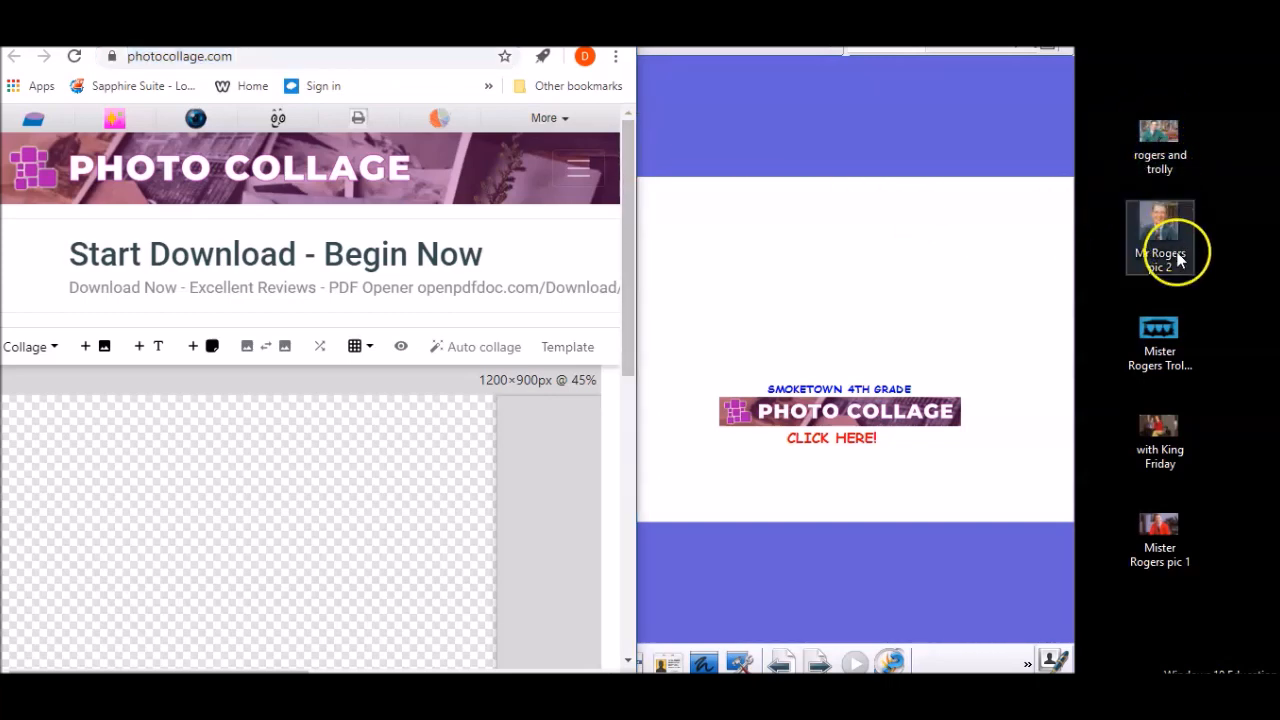
pyautogui.click(1159, 140)
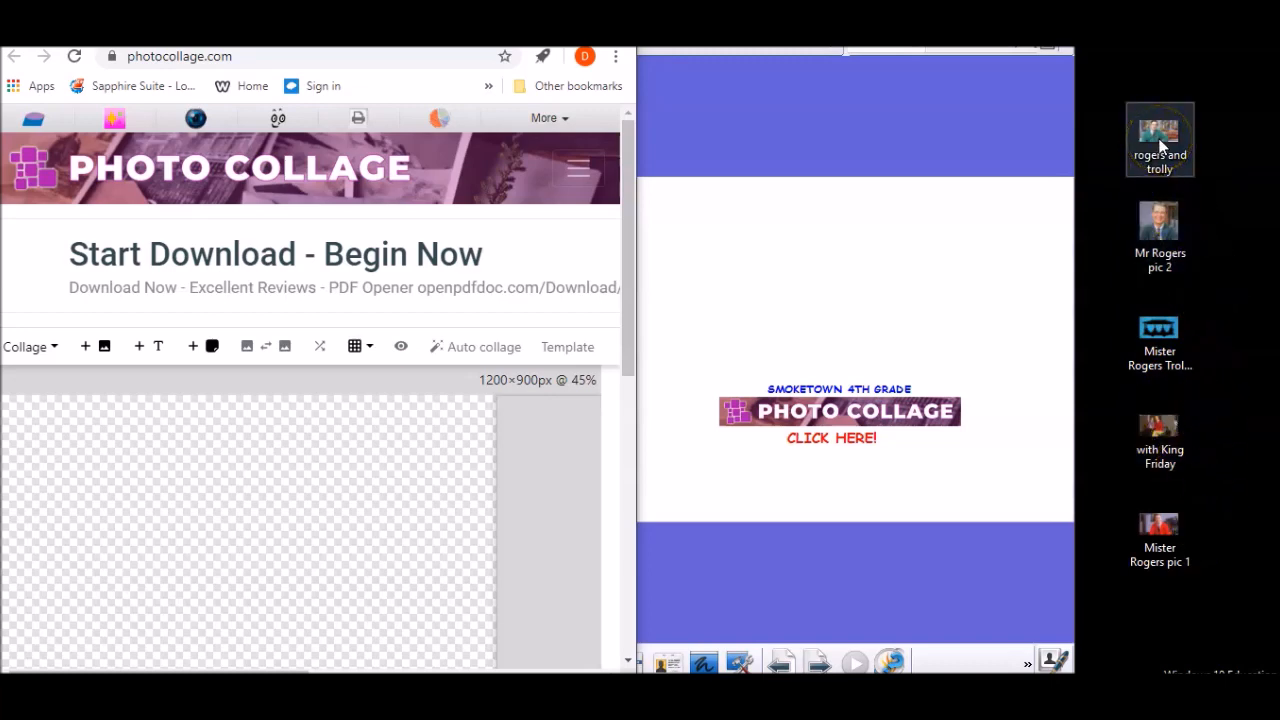
pyautogui.moveTo(1161, 147); pyautogui.dragTo(160, 459)
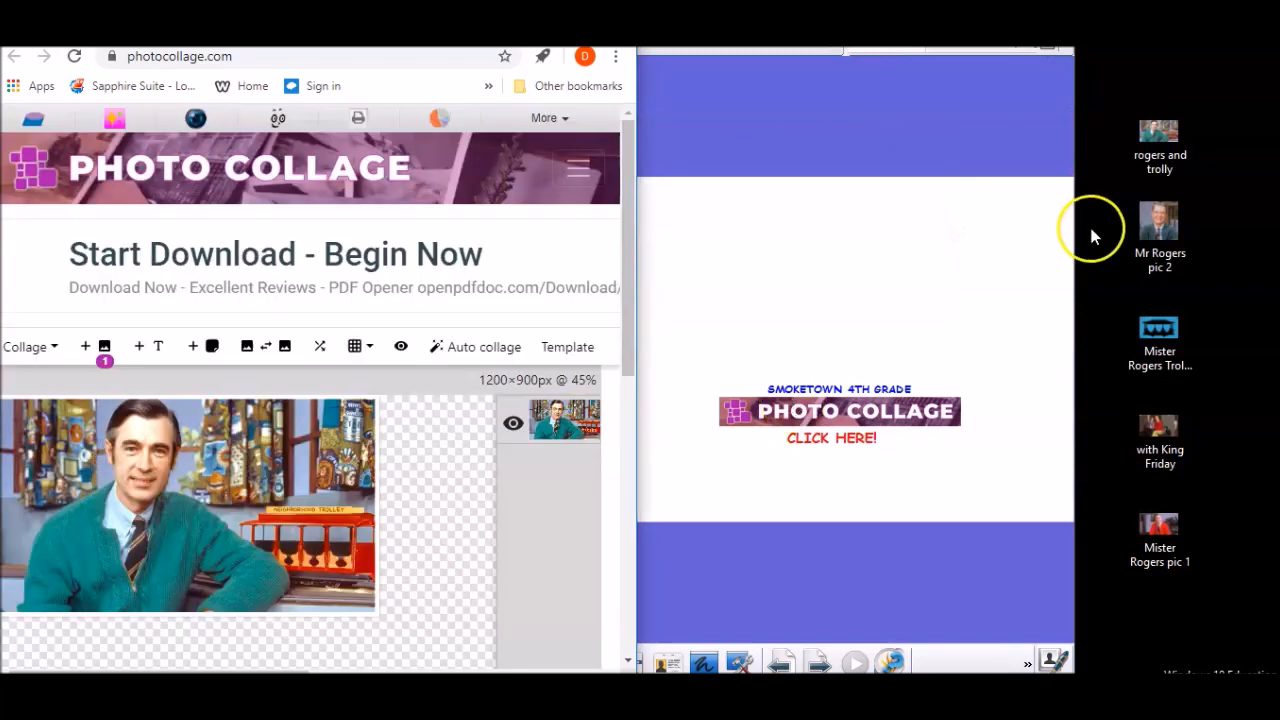
pyautogui.moveTo(1176, 232); pyautogui.dragTo(355, 520)
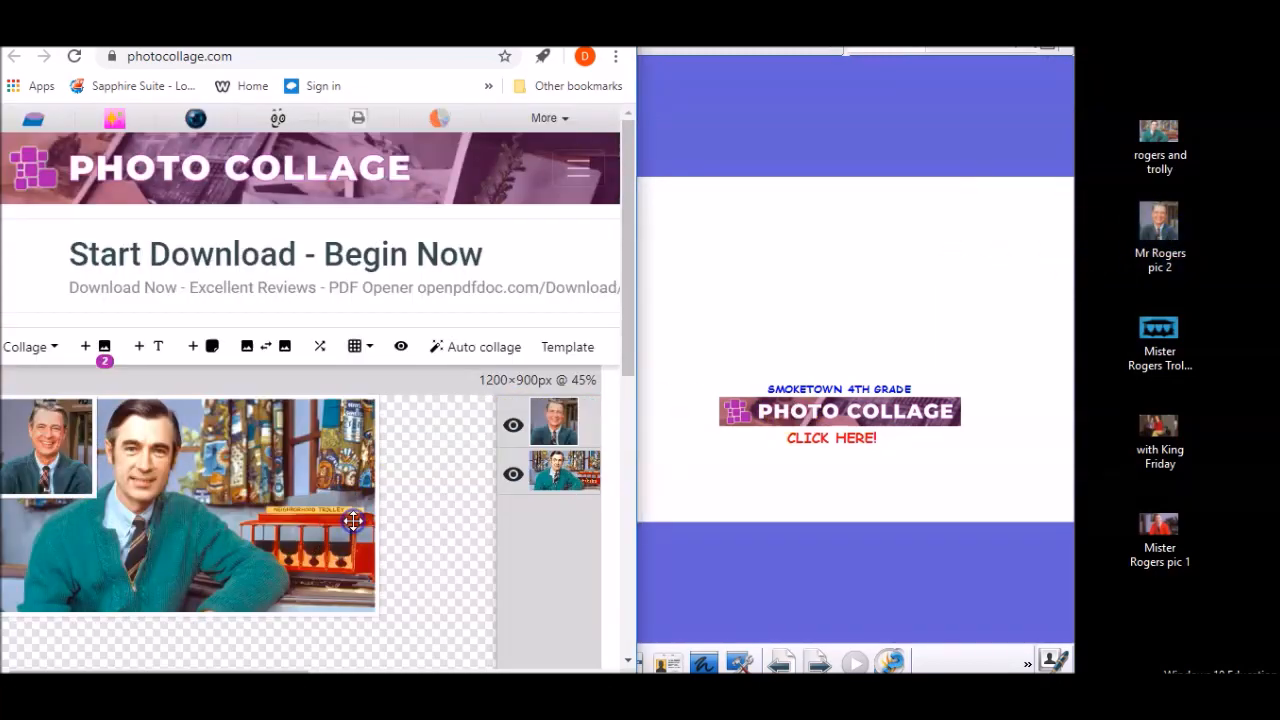
pyautogui.moveTo(1128, 318); pyautogui.dragTo(449, 594)
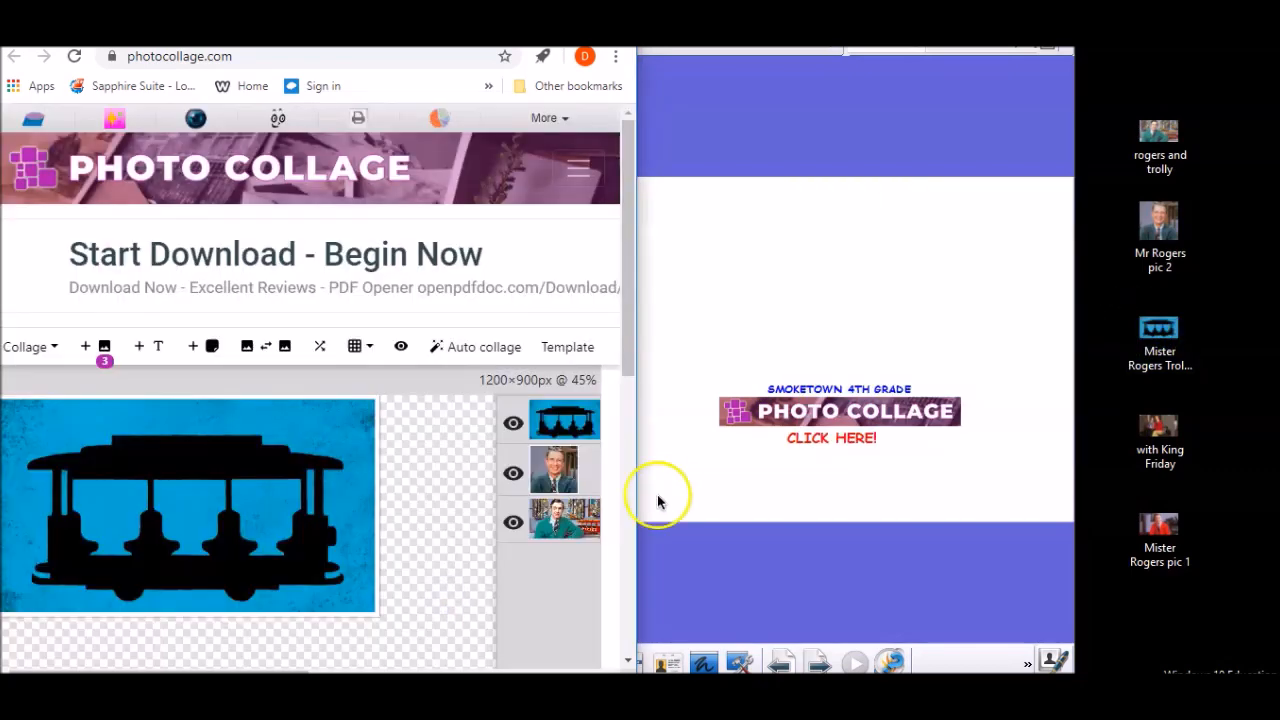
pyautogui.moveTo(129, 466); pyautogui.dragTo(246, 577)
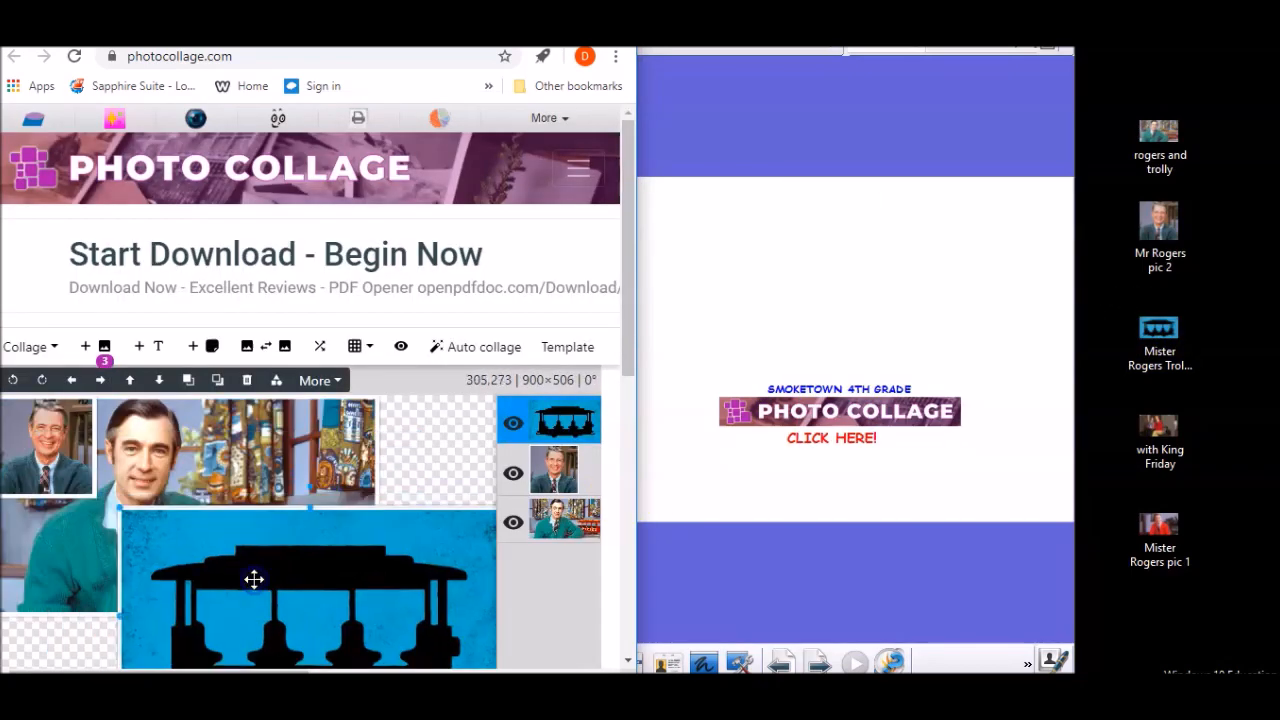
pyautogui.moveTo(1158, 428); pyautogui.dragTo(415, 410)
pyautogui.moveTo(1170, 523); pyautogui.dragTo(394, 471)
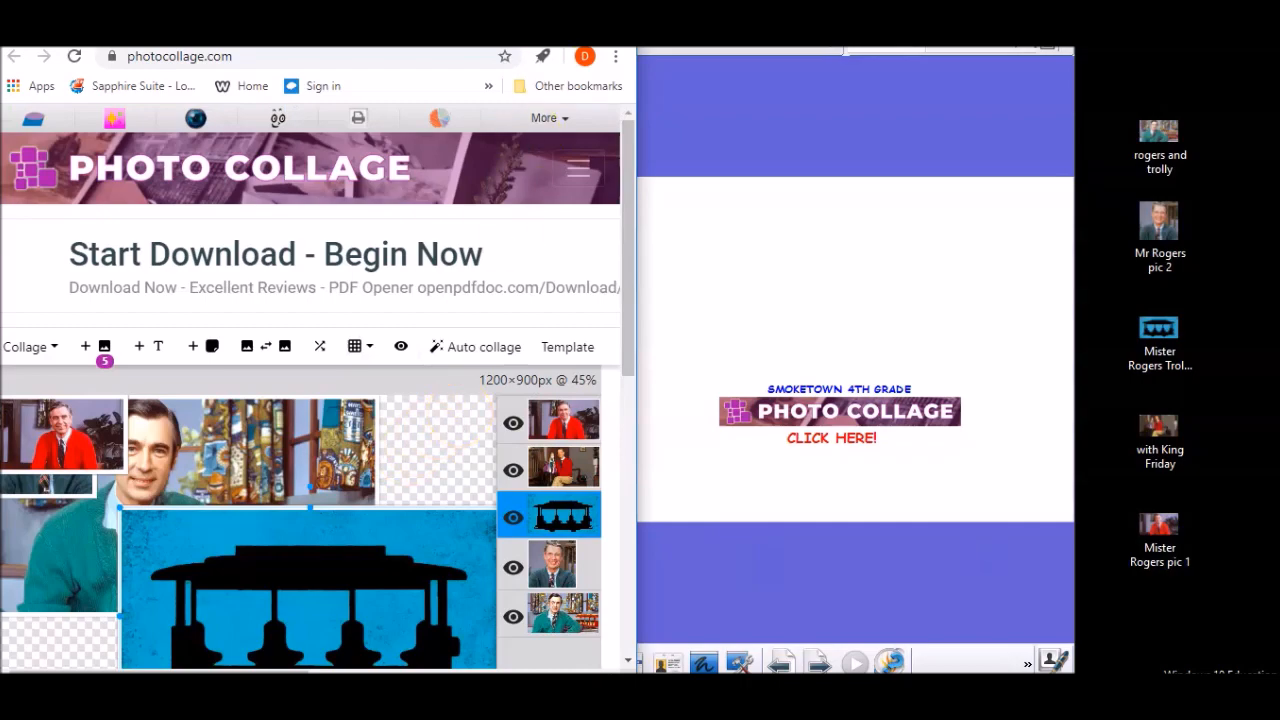
# Maximize the browser window and shrink the blue trolley silhouette toward its lower-right corner to less than half its width.
pyautogui.click(570, 24)
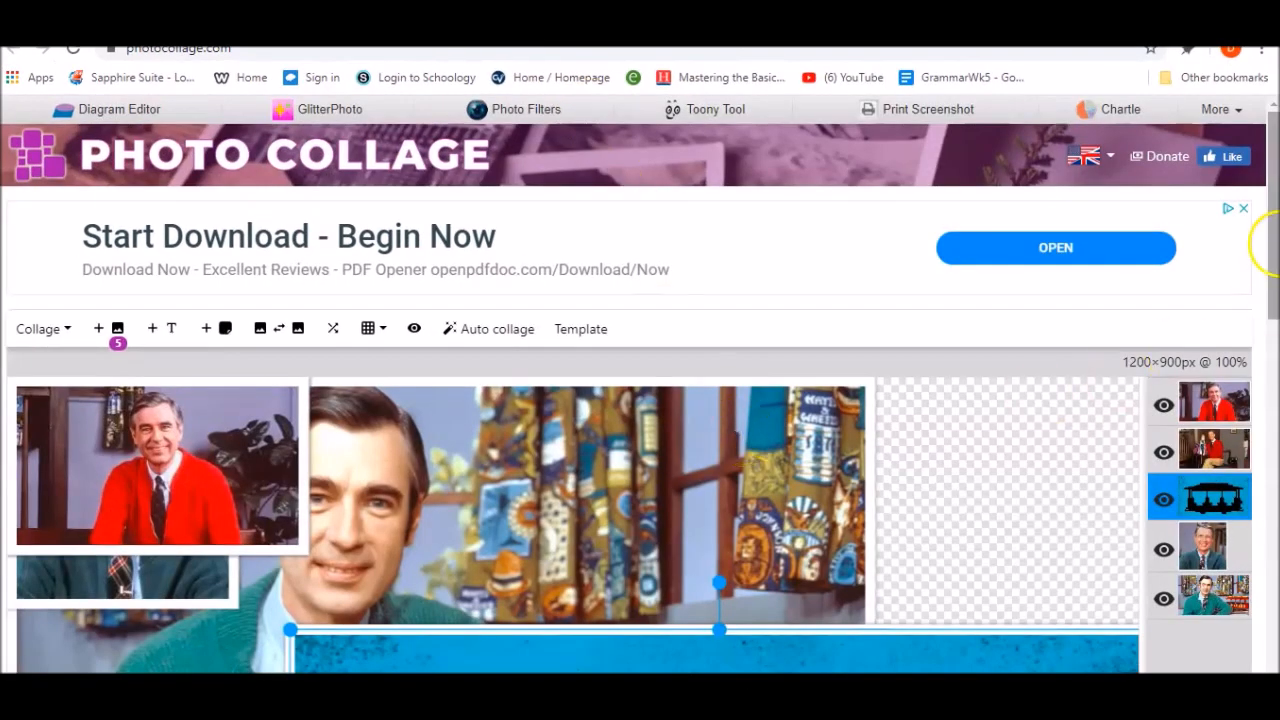
pyautogui.moveTo(1274, 237); pyautogui.dragTo(1274, 345)
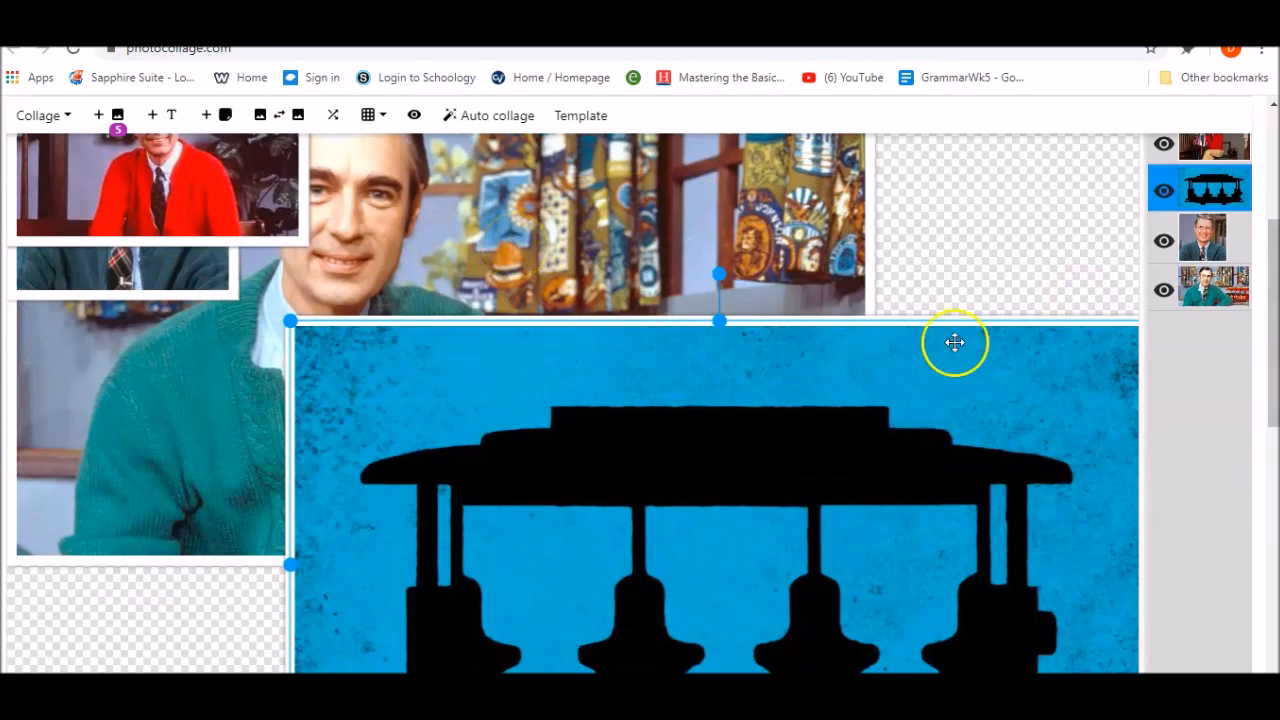
pyautogui.moveTo(1265, 370); pyautogui.dragTo(1275, 296)
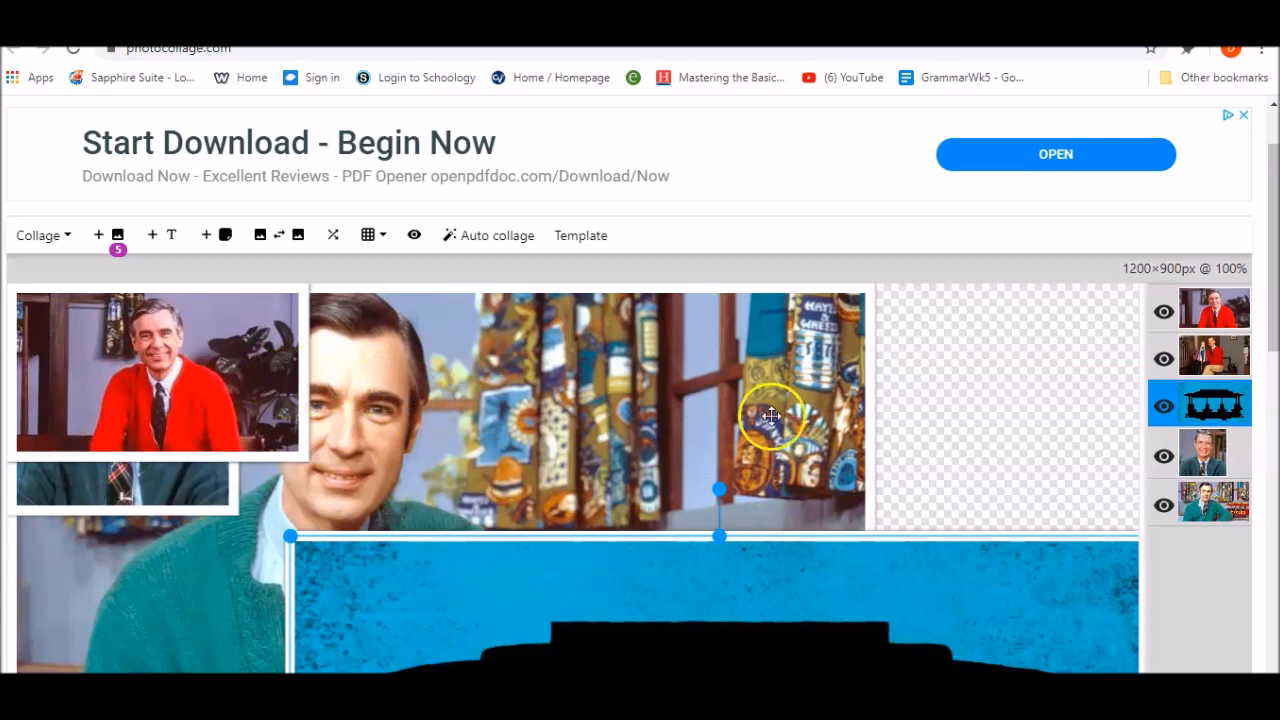
pyautogui.scroll(-1, 1275, 257)
pyautogui.scroll(-3, 1275, 257)
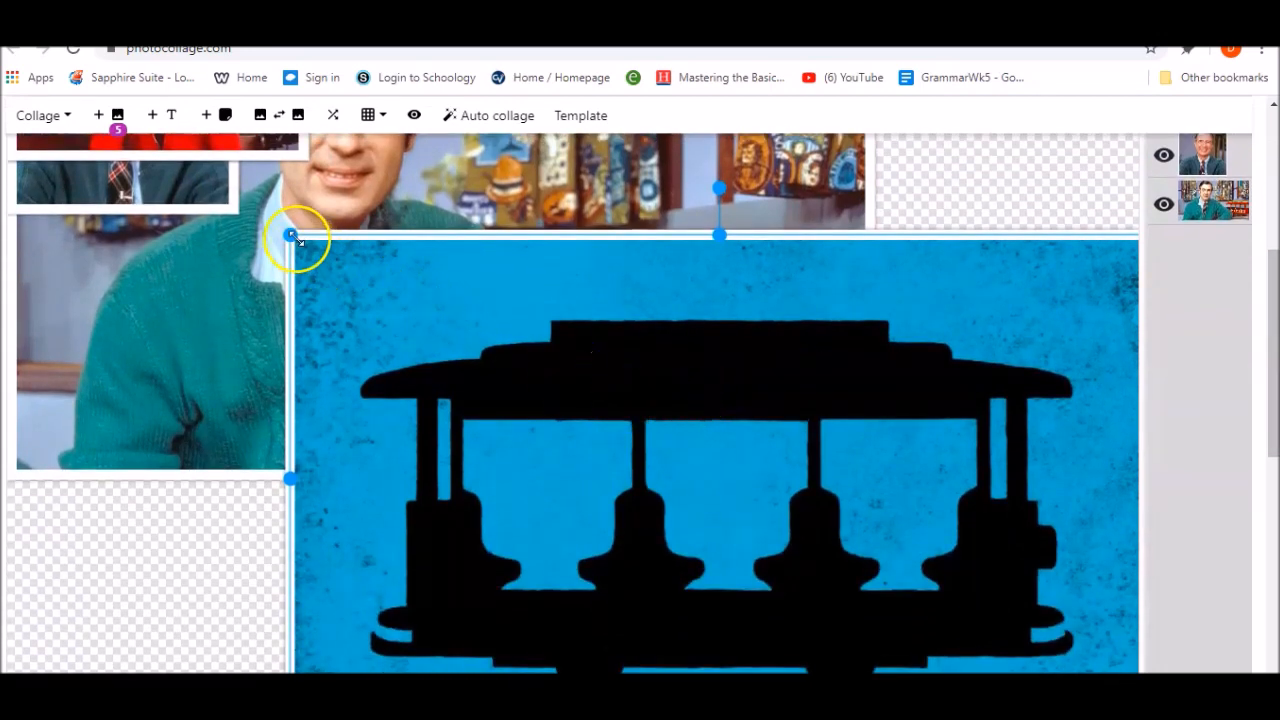
pyautogui.moveTo(290, 234); pyautogui.dragTo(826, 495)
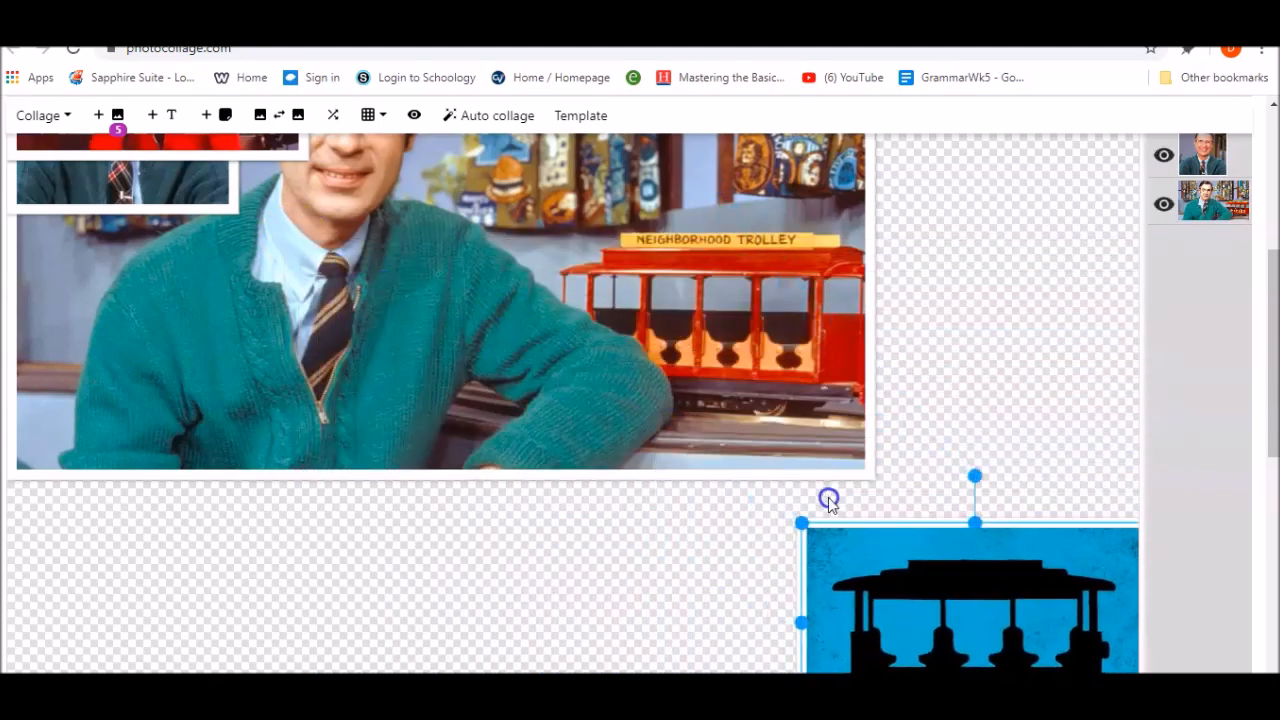
# Move the green-cardigan trolley photo down the canvas and shrink it into the lower-left area.
pyautogui.moveTo(671, 297); pyautogui.dragTo(707, 537)
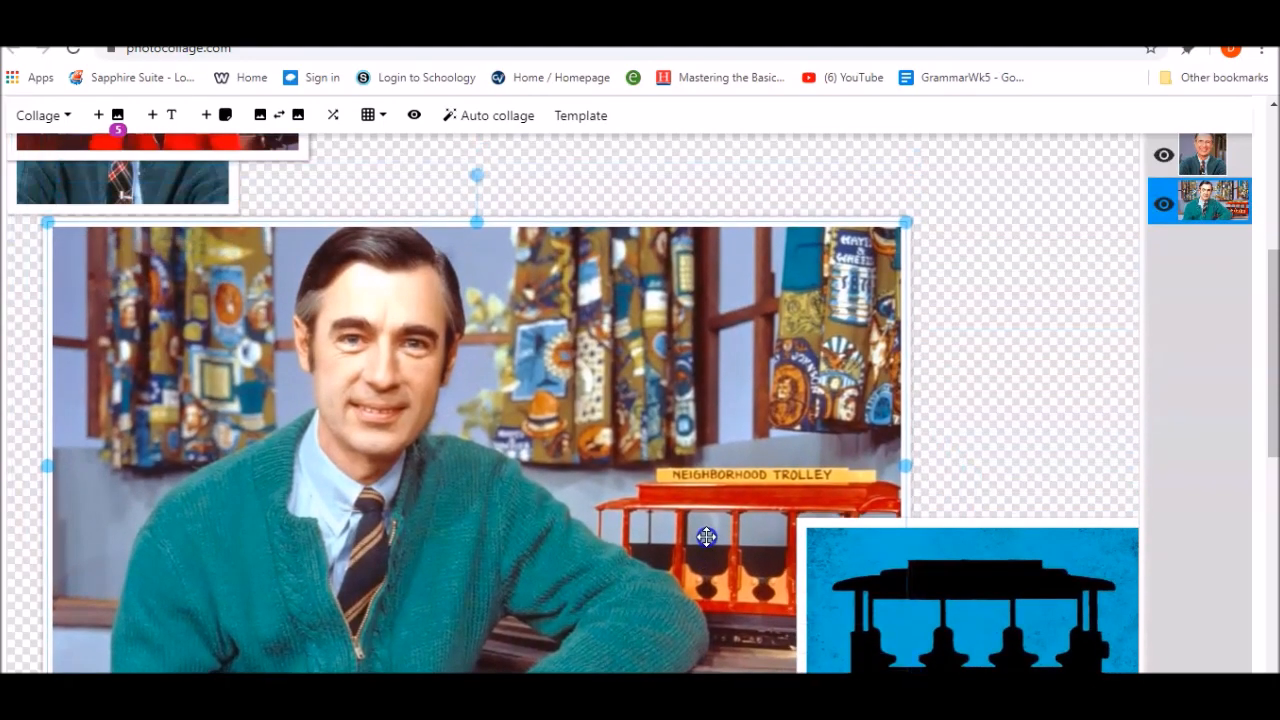
pyautogui.moveTo(906, 219); pyautogui.dragTo(408, 488)
# Move the plaid-tie portrait to the middle of the canvas and enlarge it to about 306×306 px.
pyautogui.moveTo(108, 188); pyautogui.dragTo(531, 406)
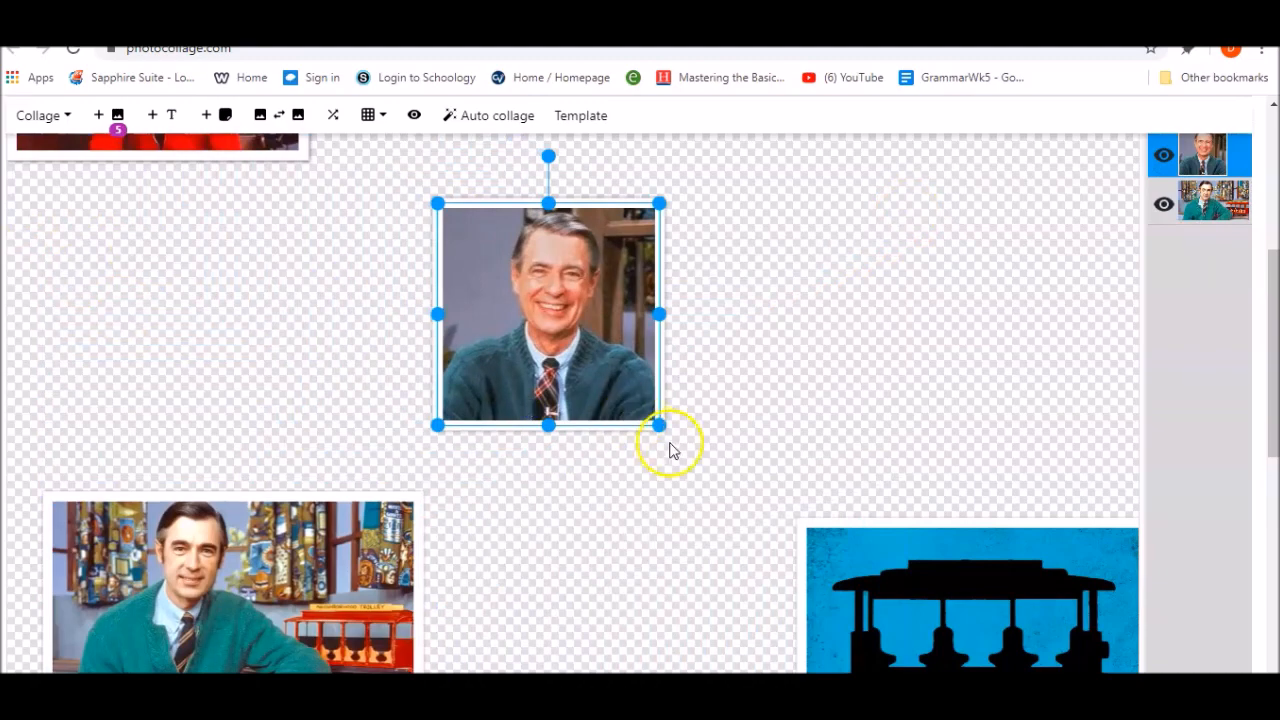
pyautogui.moveTo(662, 426); pyautogui.dragTo(757, 480)
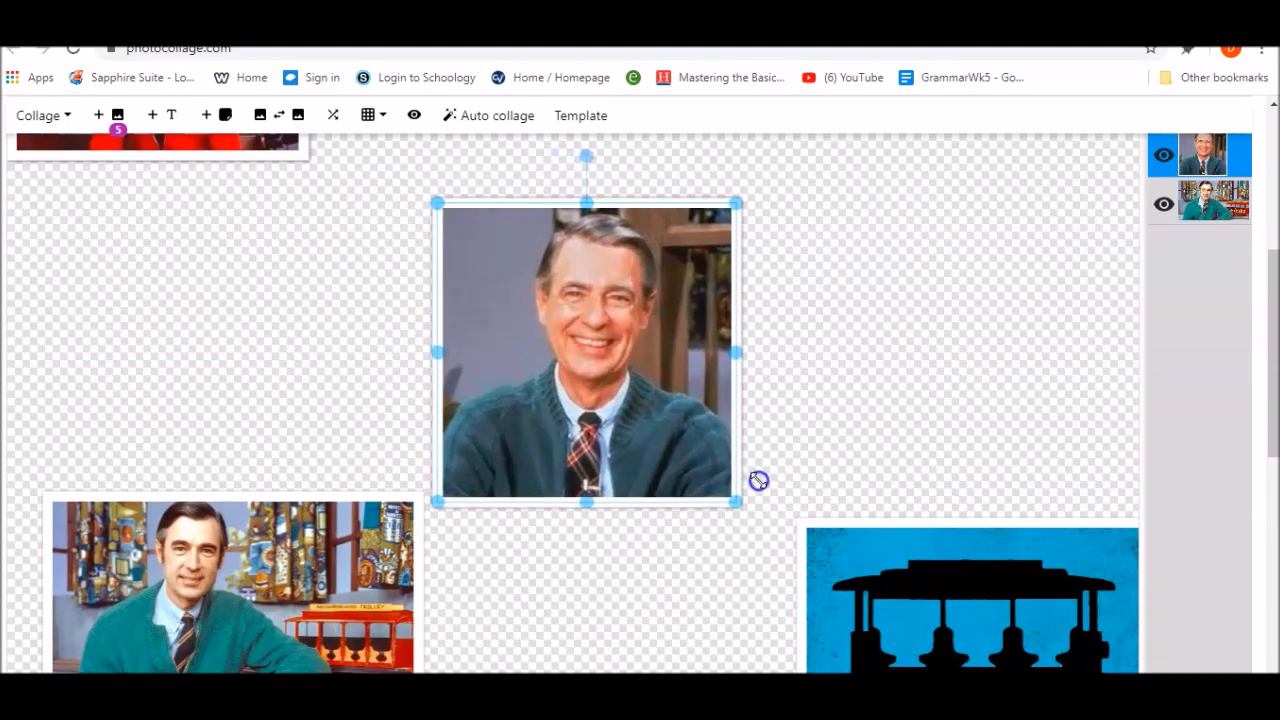
pyautogui.moveTo(1275, 398); pyautogui.dragTo(1263, 322)
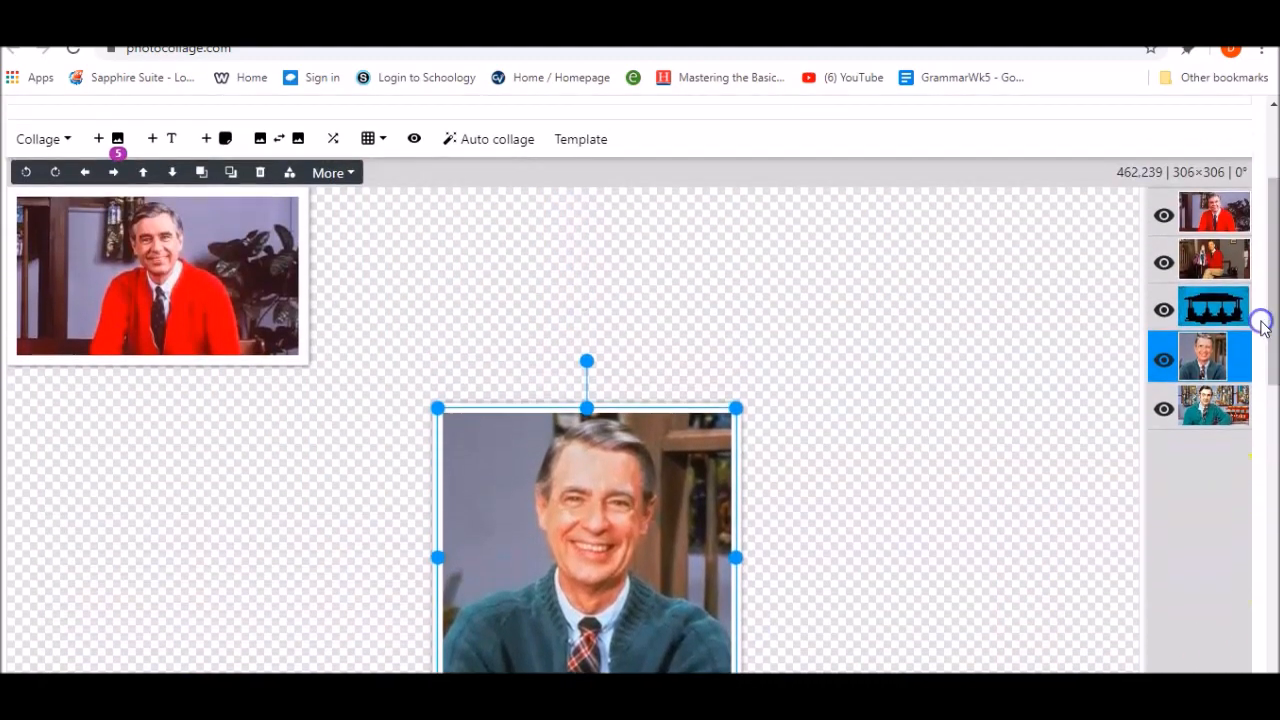
# Move the red-cardigan portrait with the plant backdrop to the canvas's upper-right corner and enlarge it toward the lower left.
pyautogui.moveTo(297, 297); pyautogui.dragTo(1126, 305)
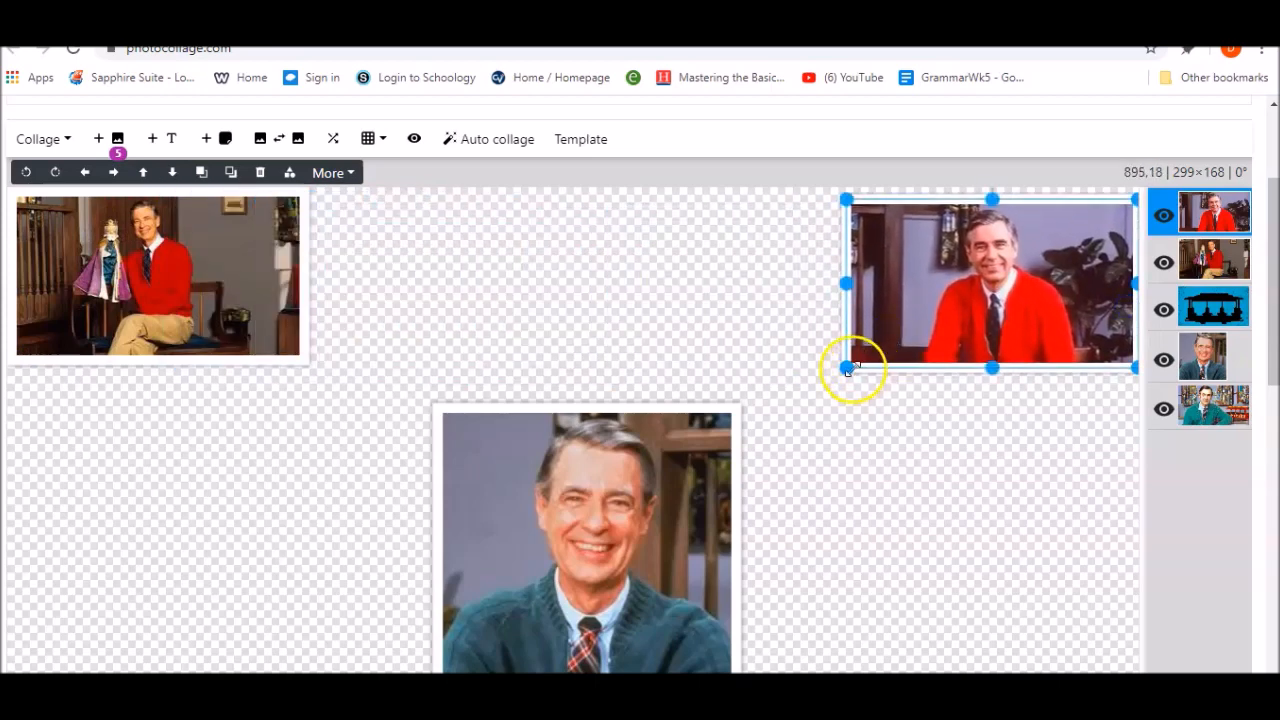
pyautogui.moveTo(849, 369); pyautogui.dragTo(766, 412)
# Enlarge the king-puppet photo in the canvas's upper-left corner to about 412×231 px.
pyautogui.click(238, 318)
pyautogui.moveTo(303, 357); pyautogui.dragTo(431, 403)
pyautogui.moveTo(1273, 266); pyautogui.dragTo(1213, 277)
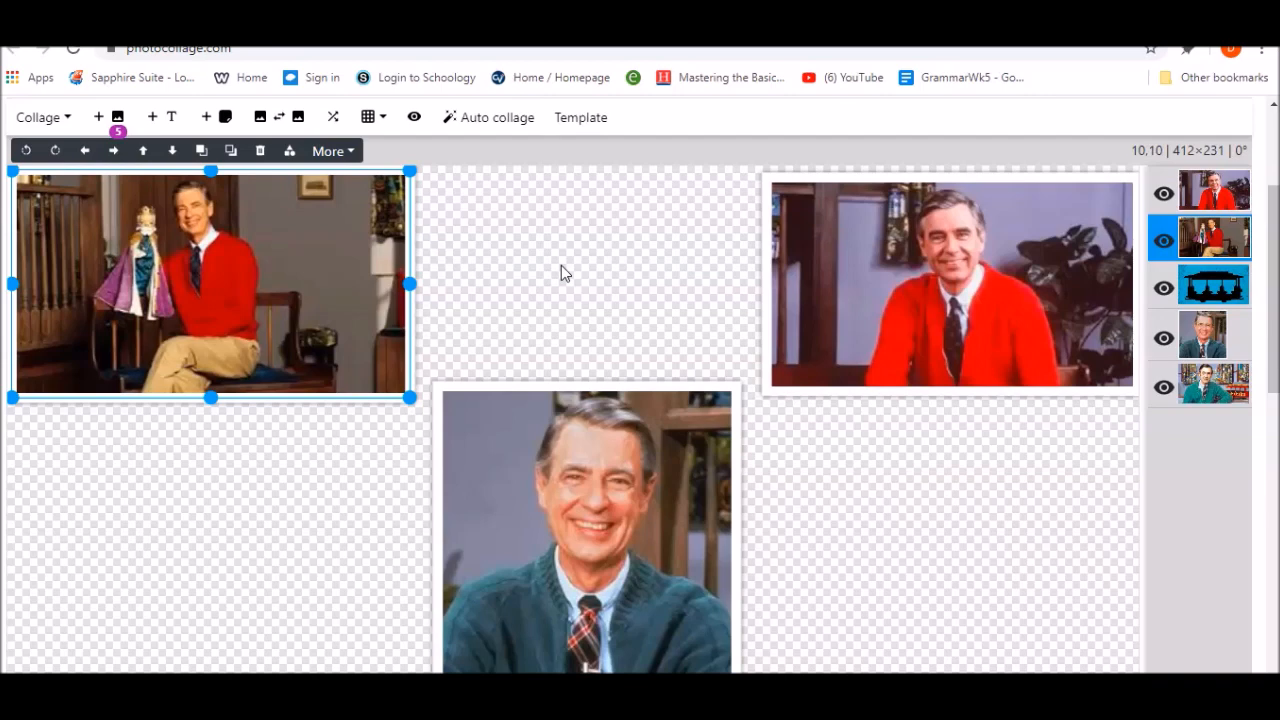
# Add a text box directly beneath the king-puppet photo and widen it to about 405×64 px.
pyautogui.click(172, 118)
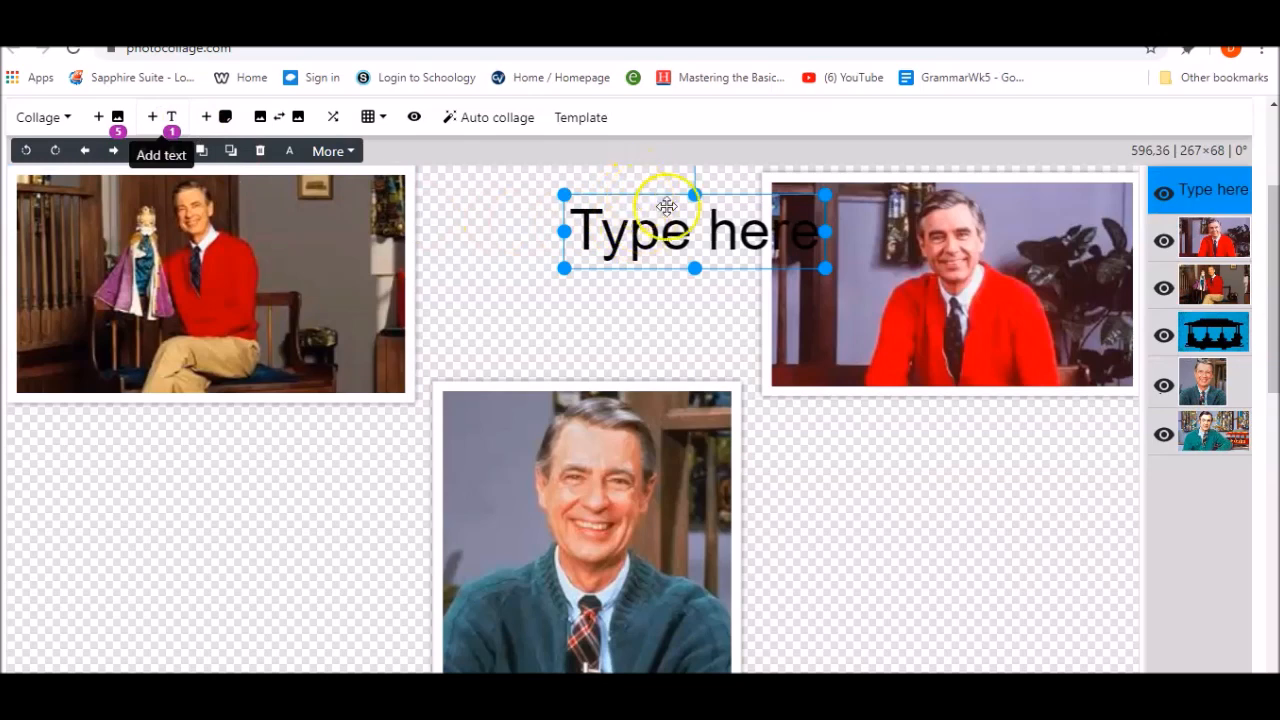
pyautogui.moveTo(563, 194)
pyautogui.mouseDown()
pyautogui.moveTo(640, 234)
pyautogui.moveTo(580, 198)
pyautogui.mouseUp()
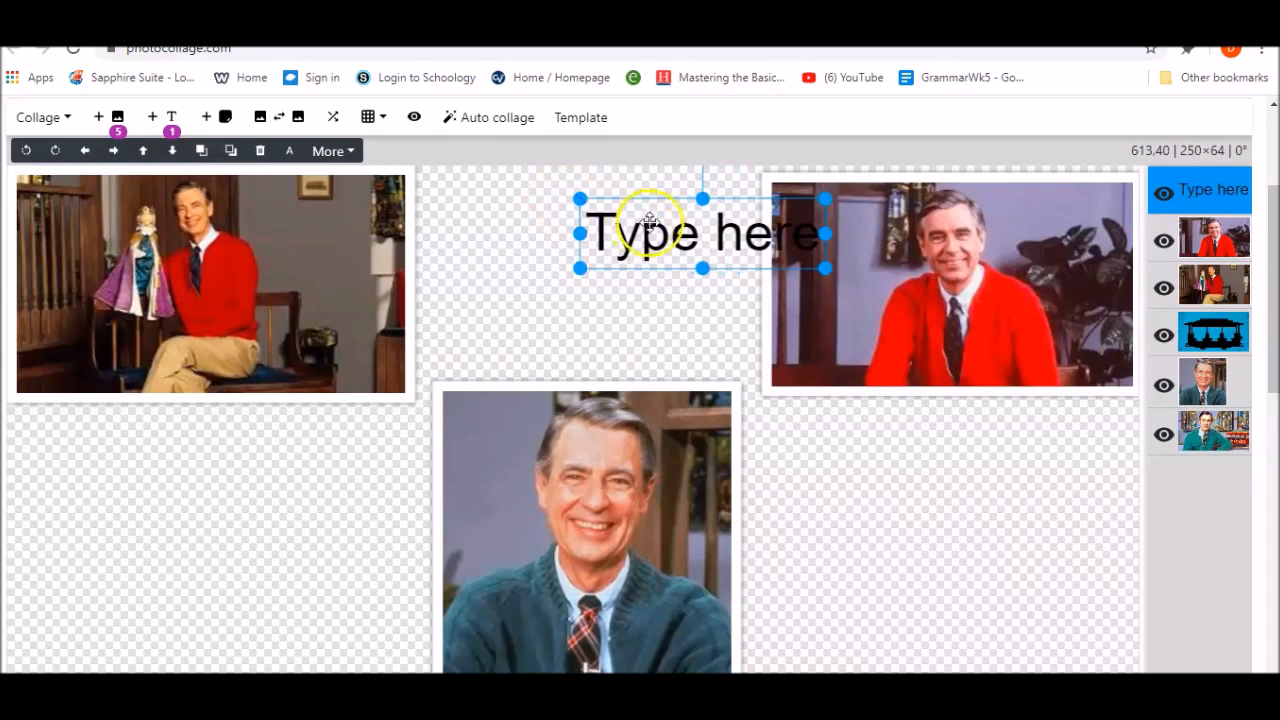
pyautogui.moveTo(647, 222); pyautogui.dragTo(41, 412)
pyautogui.click(203, 457)
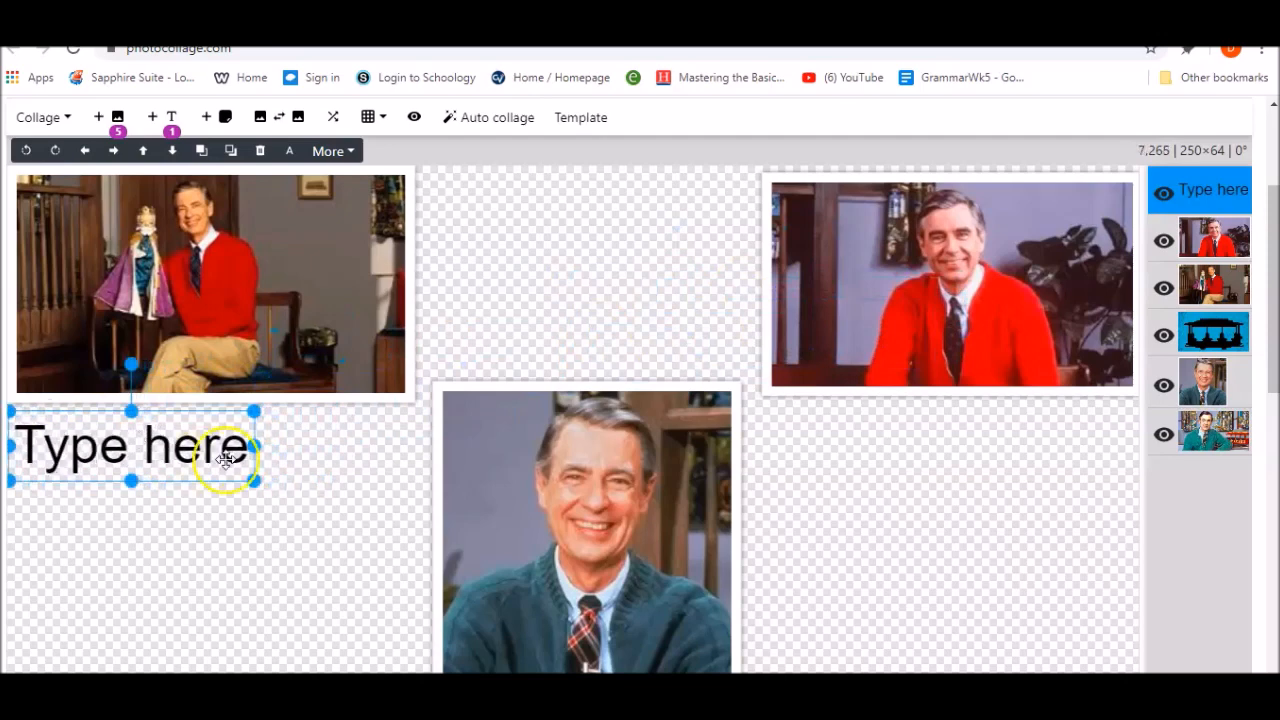
pyautogui.moveTo(254, 445); pyautogui.dragTo(378, 445)
# Replace the placeholder text in the new text box with "Mister Rogers and King Friday".
pyautogui.click(337, 453)
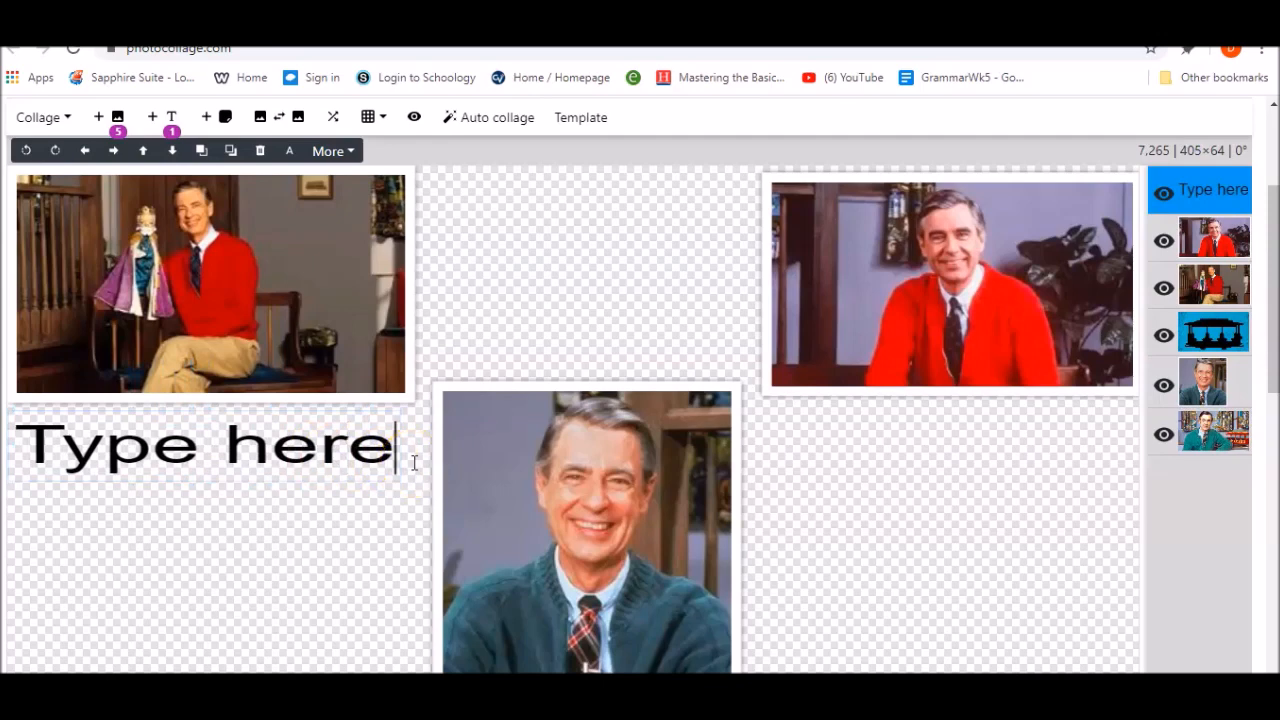
pyautogui.press('BackSpace')
pyautogui.press('BackSpace')
pyautogui.press('BackSpace')
pyautogui.press('BackSpace')
pyautogui.press('BackSpace')
pyautogui.press('BackSpace')
pyautogui.press('BackSpace')
pyautogui.press('BackSpace')
pyautogui.press('BackSpace')
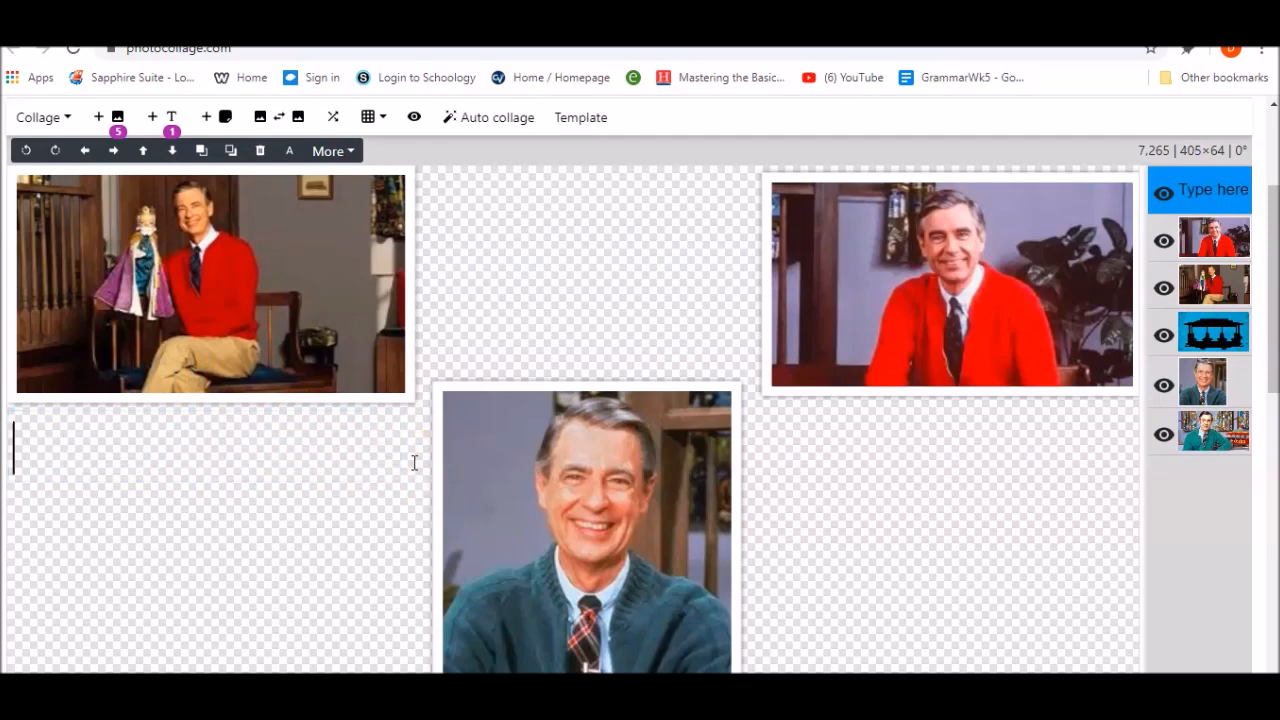
pyautogui.write('Mister')
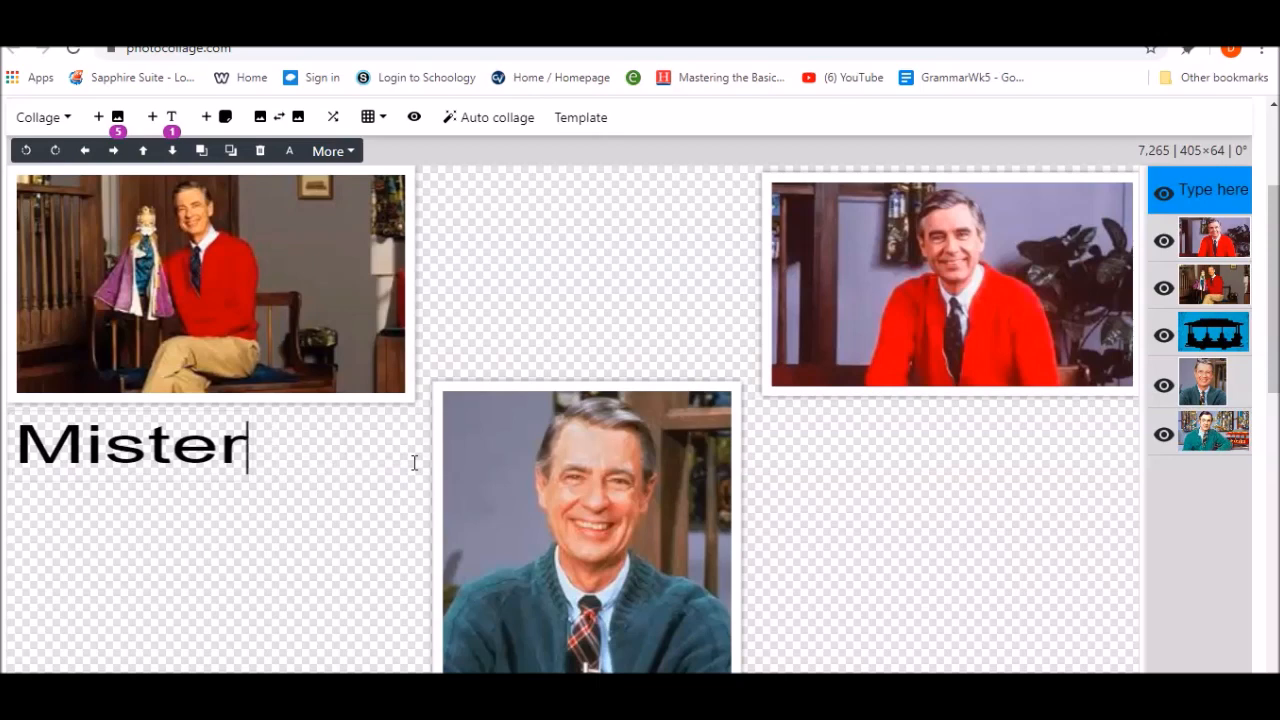
pyautogui.write(' Rogers')
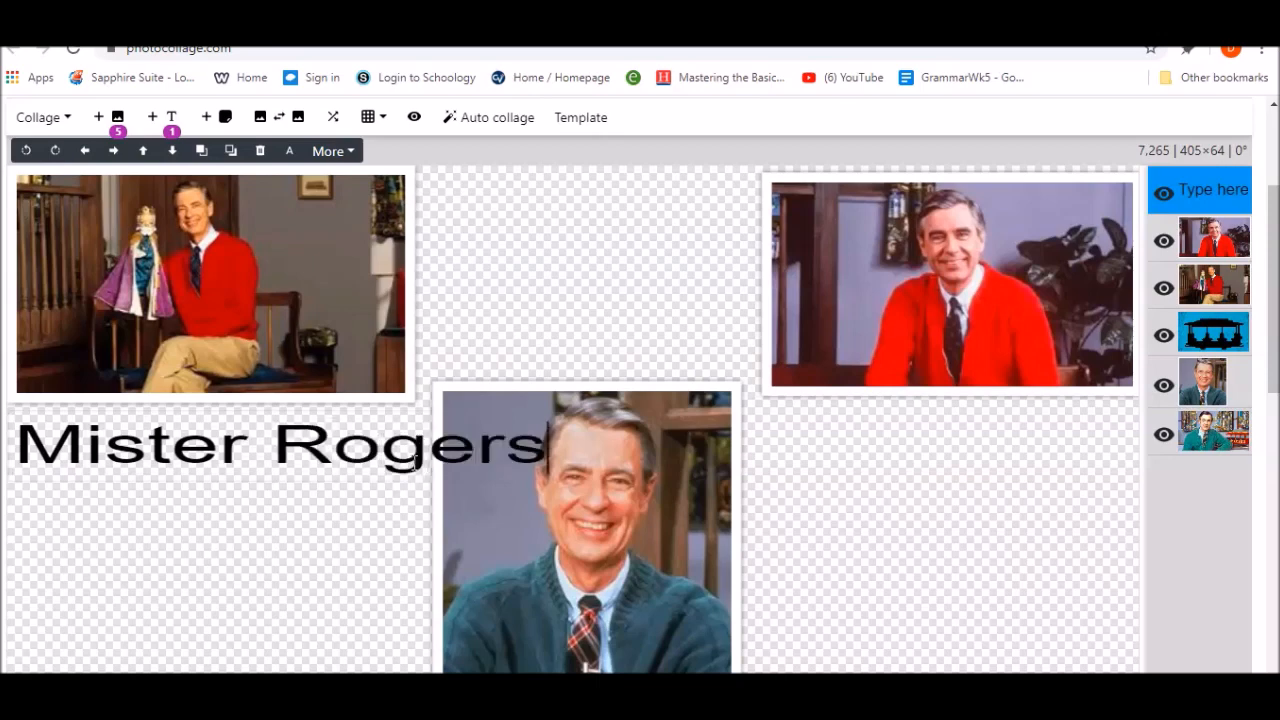
pyautogui.write(' and ')
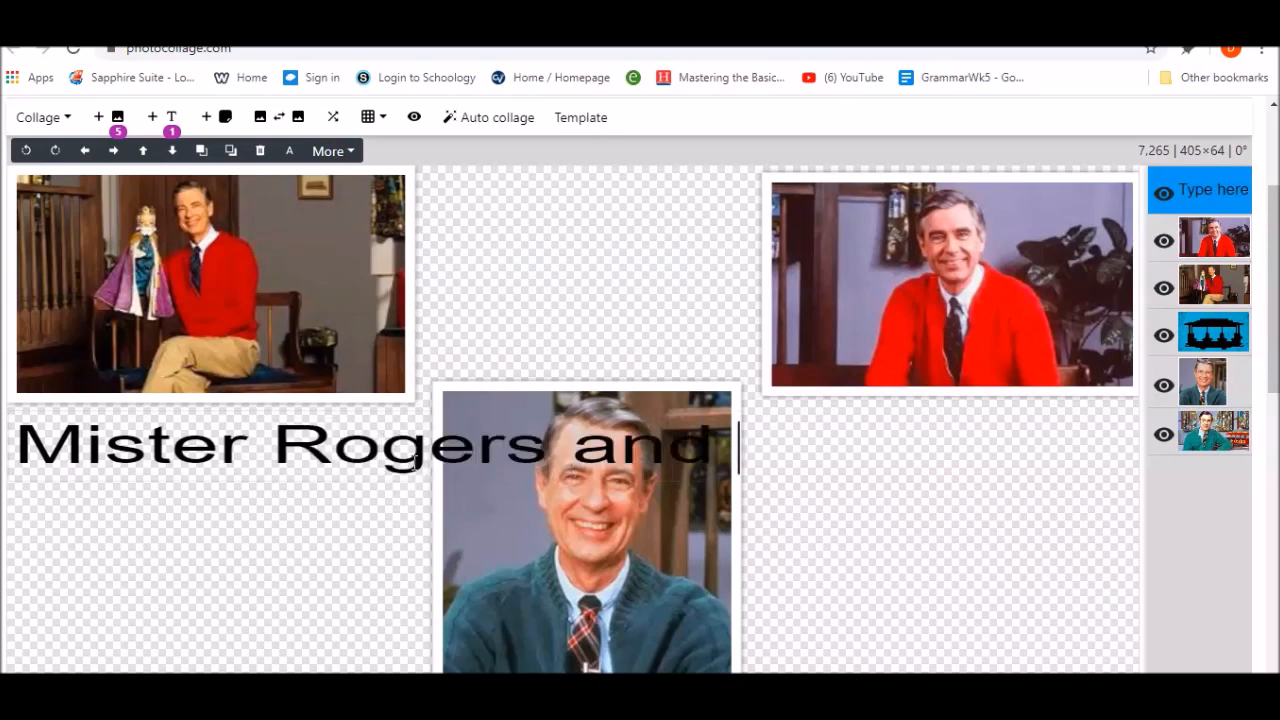
pyautogui.write('King Friday')
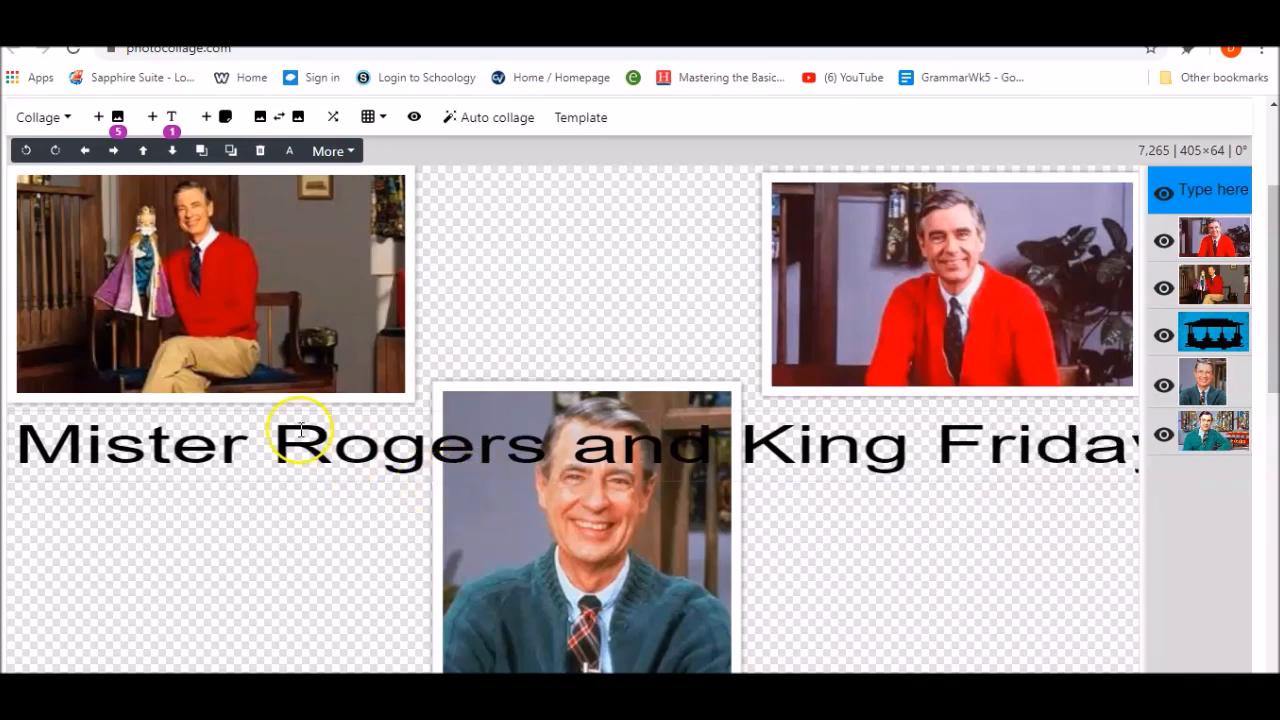
# Shrink the "Mister Rogers and King Friday" caption to about 380×20 px and place it just below the king-puppet photo.
pyautogui.moveTo(18, 437); pyautogui.dragTo(1218, 507)
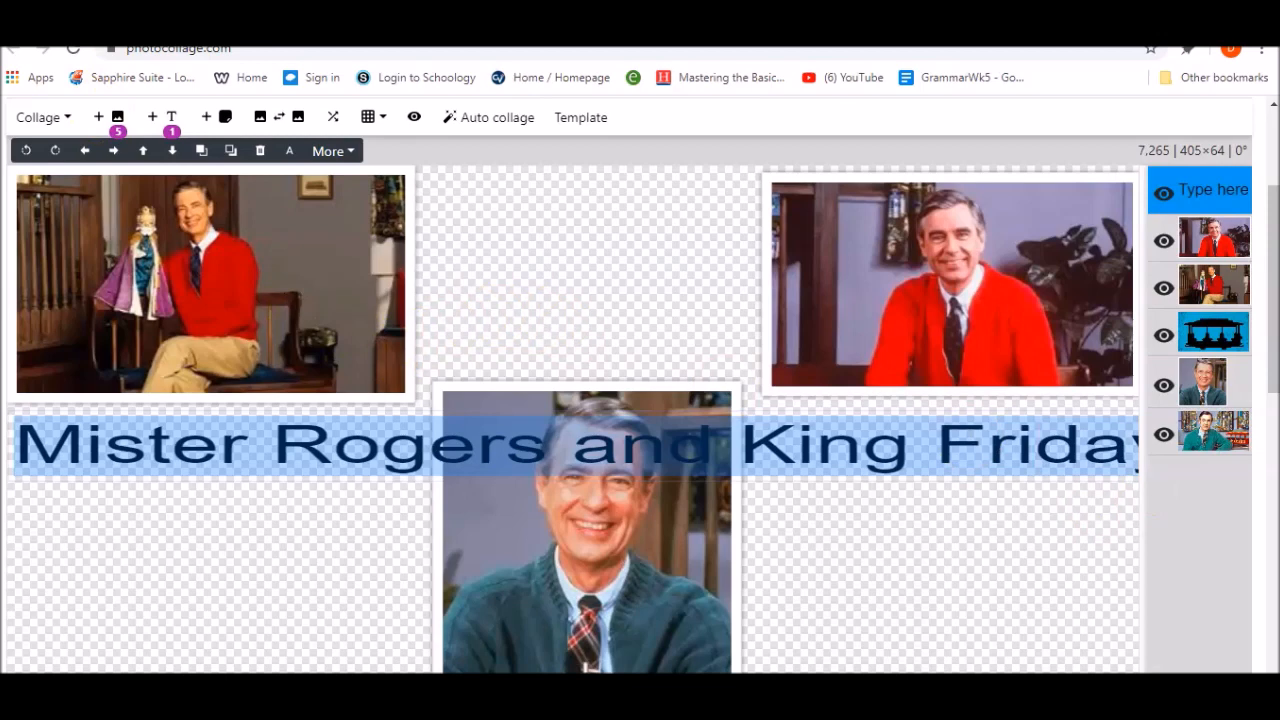
pyautogui.click(88, 490)
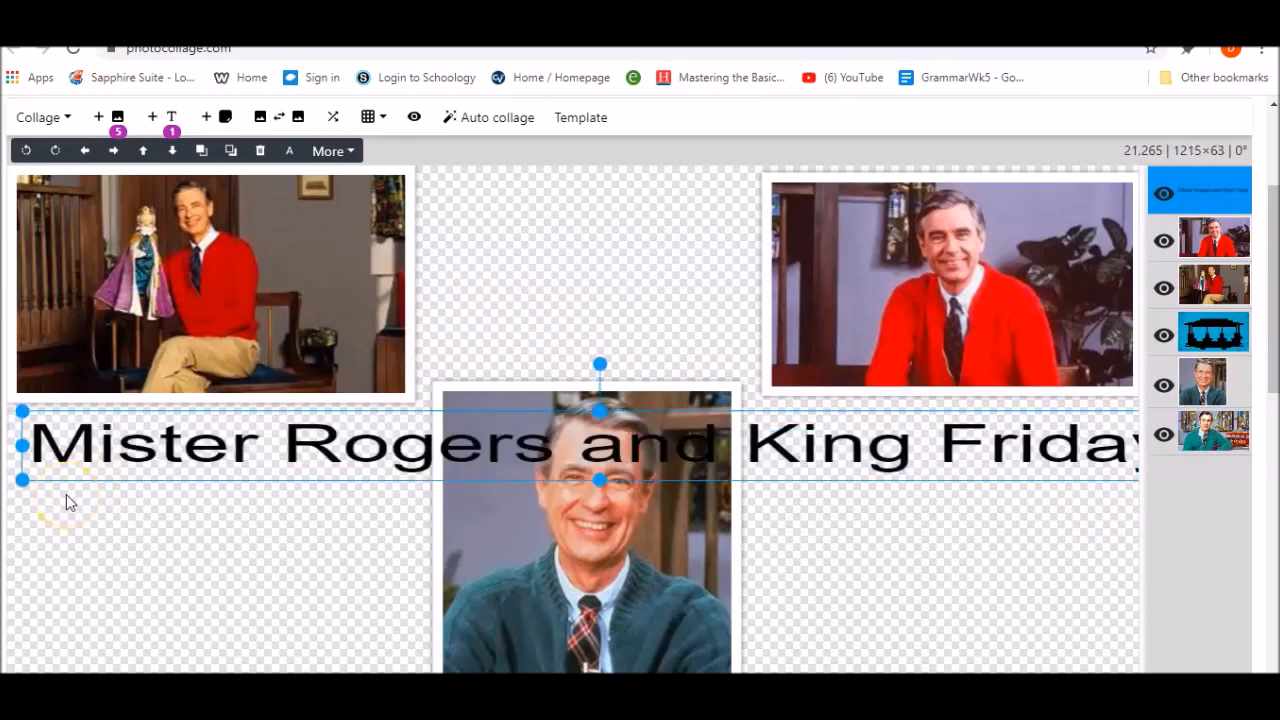
pyautogui.moveTo(22, 481); pyautogui.dragTo(949, 449)
pyautogui.click(1025, 414)
pyautogui.moveTo(1025, 414); pyautogui.dragTo(147, 421)
pyautogui.moveTo(300, 428)
pyautogui.mouseDown()
pyautogui.moveTo(381, 463)
pyautogui.moveTo(323, 418)
pyautogui.mouseUp()
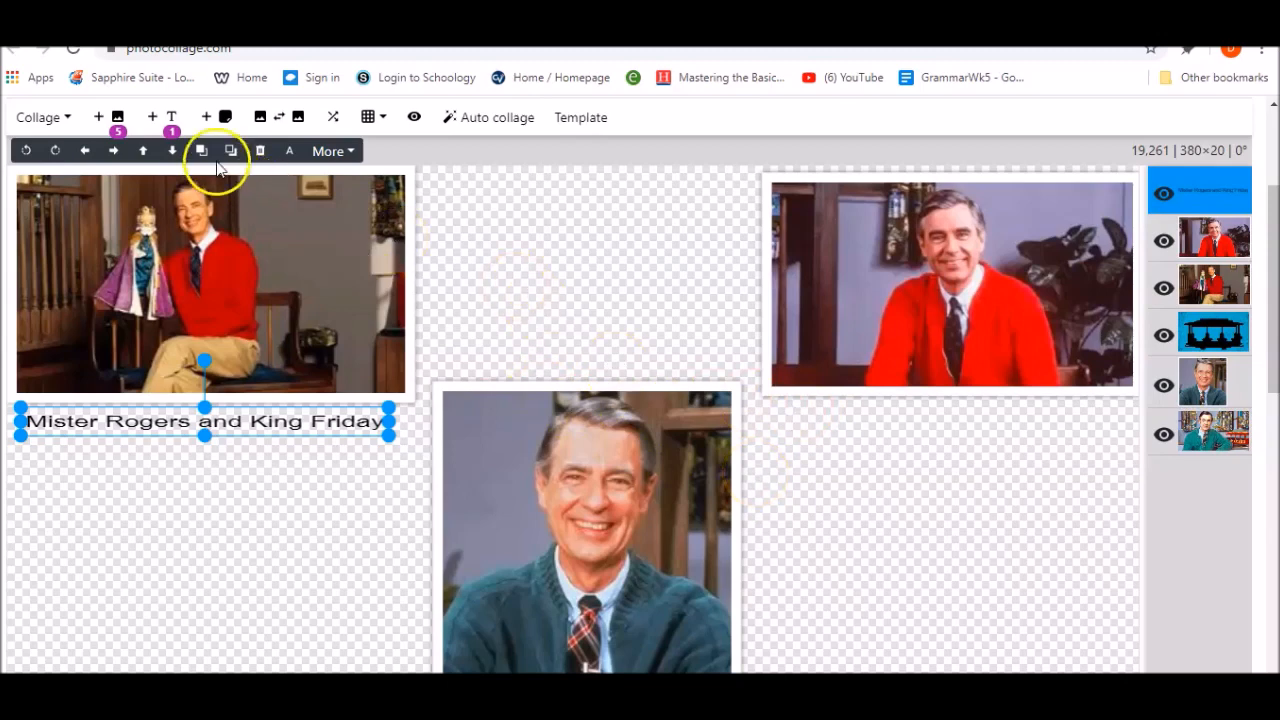
# Add a second text box to the collage canvas.
pyautogui.click(173, 122)
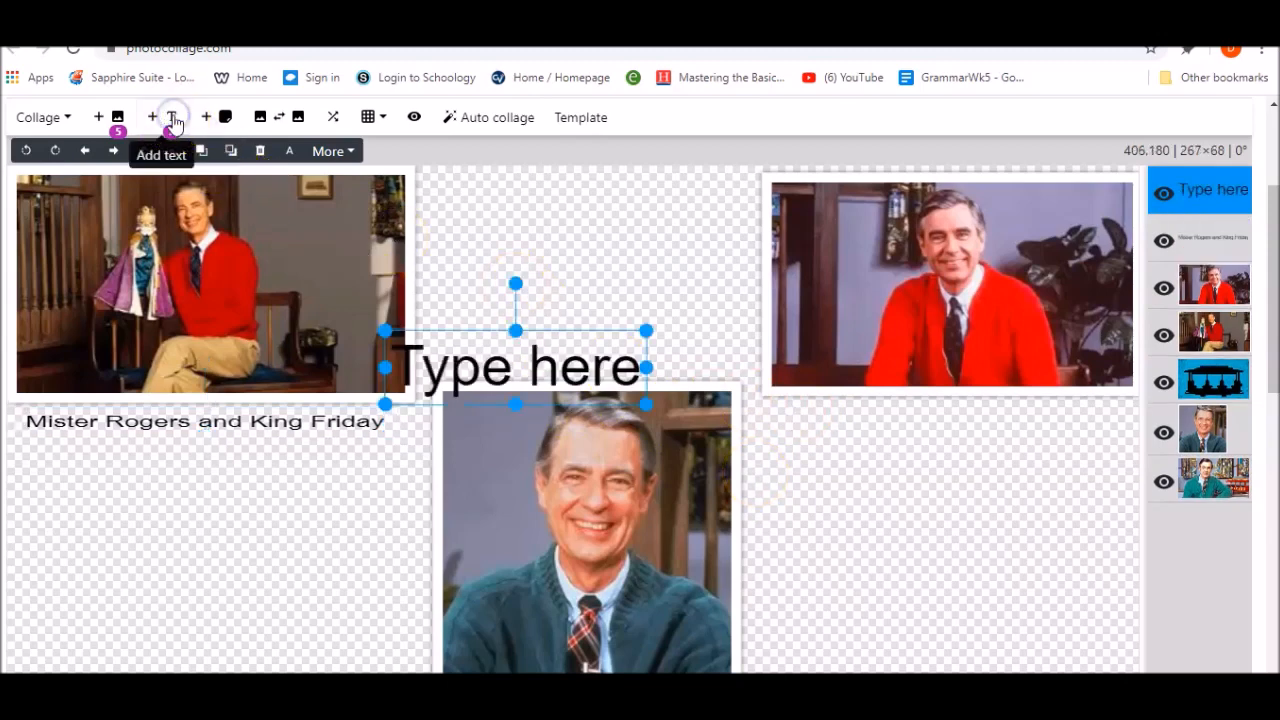